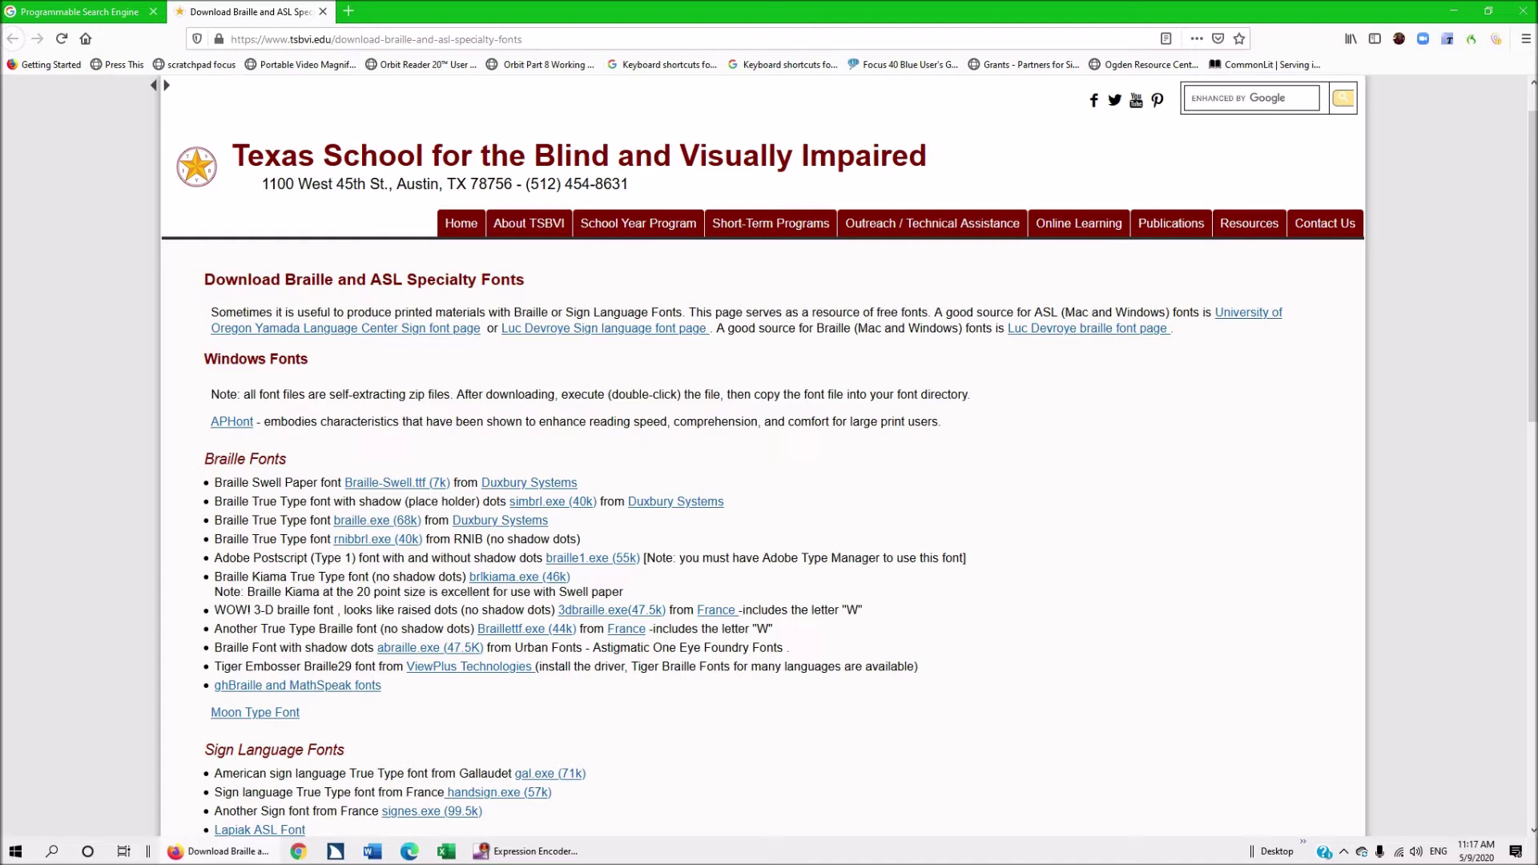
Step: Bring up the JAWS Links List for the TSBVI Braille and ASL fonts page
{"action": "key", "text": "Insert+F7"}
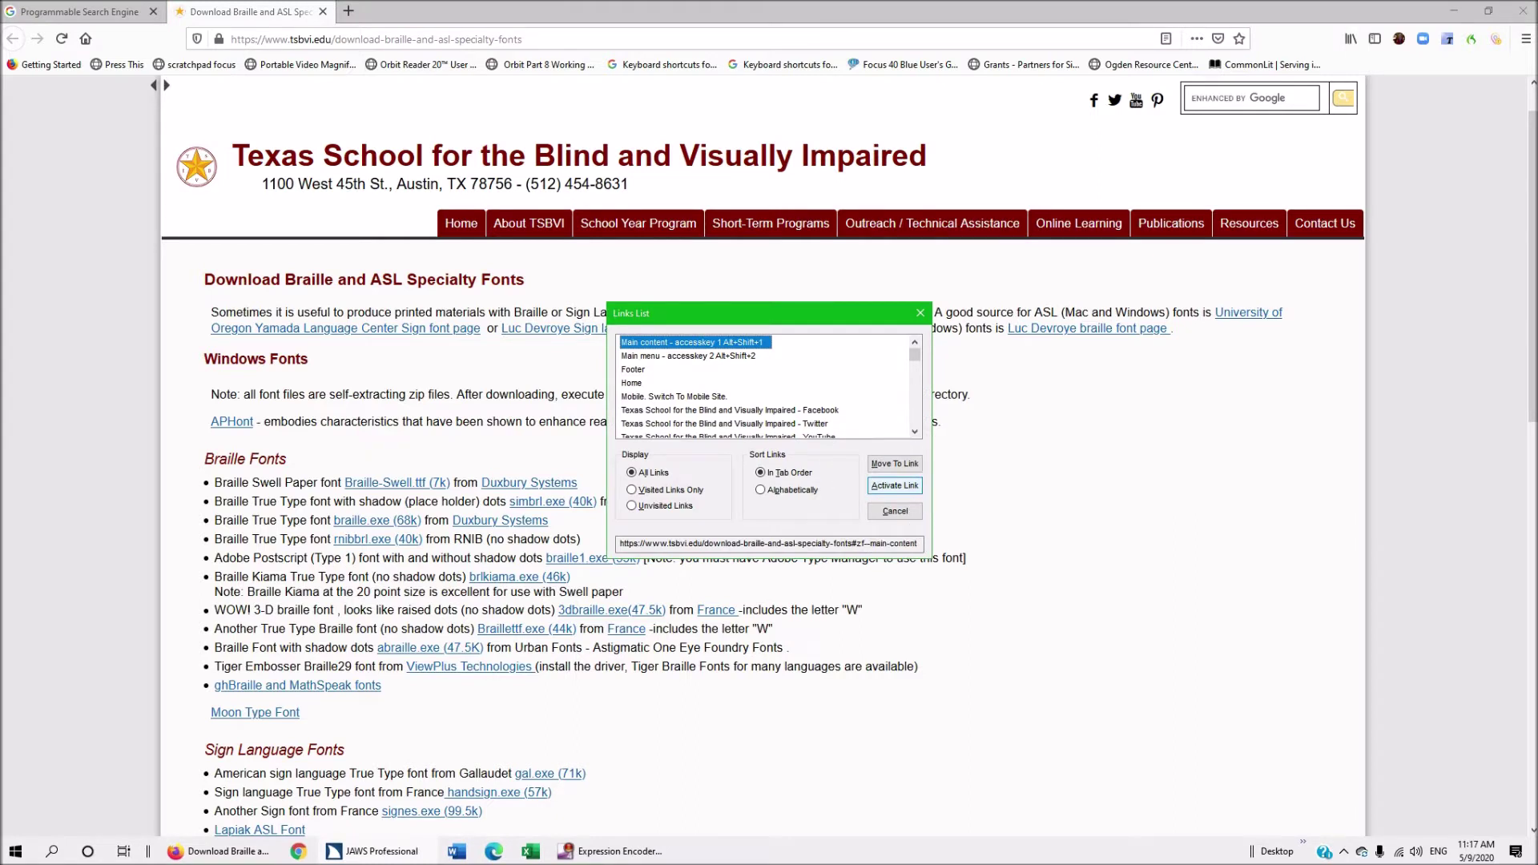
Step: Activate the simbrl.exe (40k) link from the Links List to start its download
{"action": "key", "text": "s"}
{"action": "key", "text": "s"}
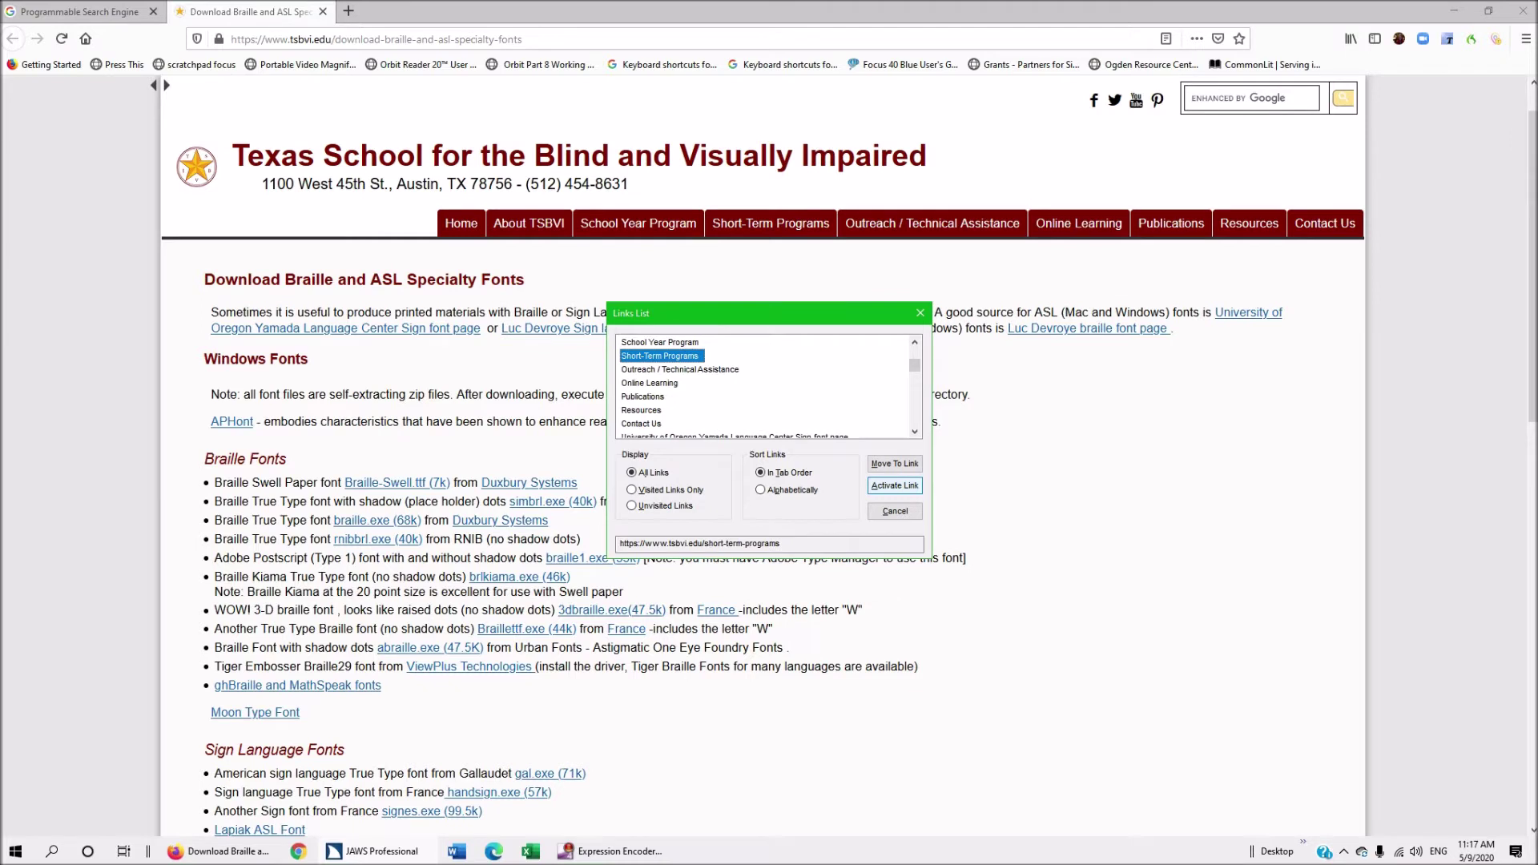
{"action": "key", "text": "s"}
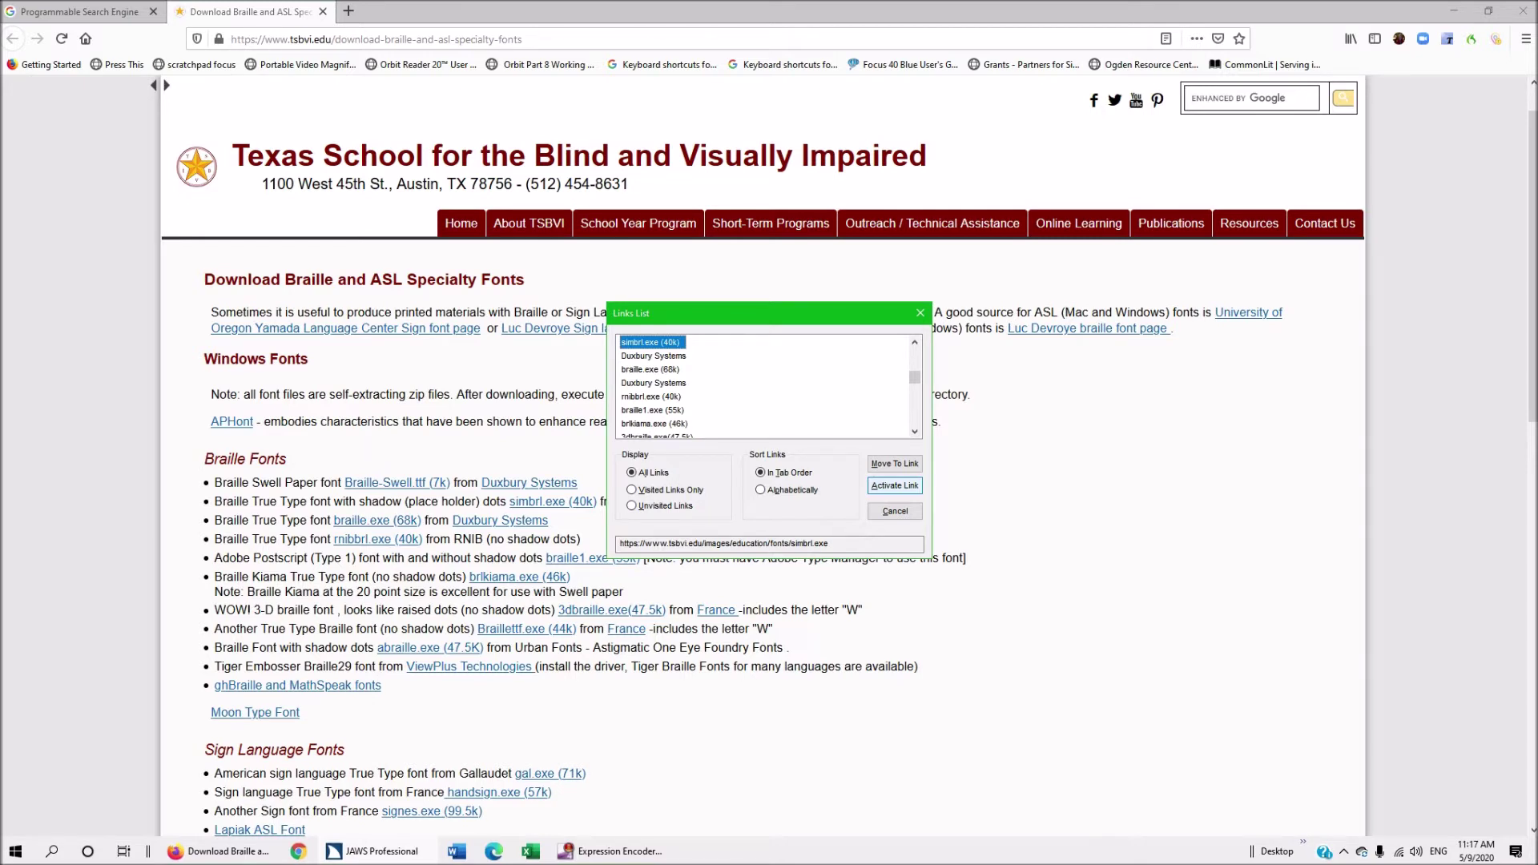
{"action": "key", "text": "Return"}
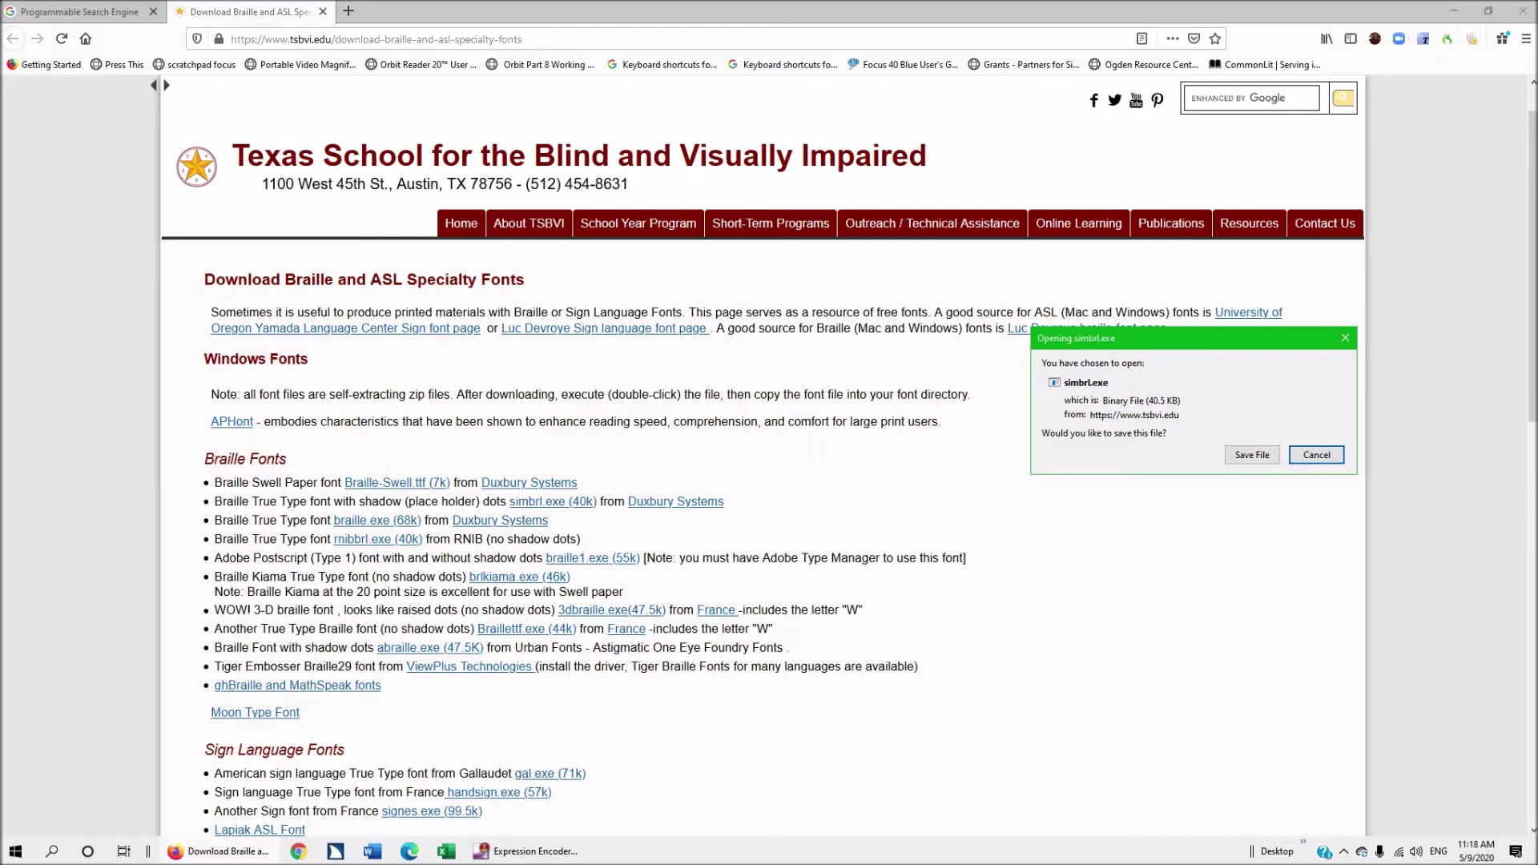
Step: Save the 40.5 KB simbrl.exe file from Firefox's download prompt
{"action": "key", "text": "Tab"}
{"action": "key", "text": "Tab"}
{"action": "key", "text": "Return"}
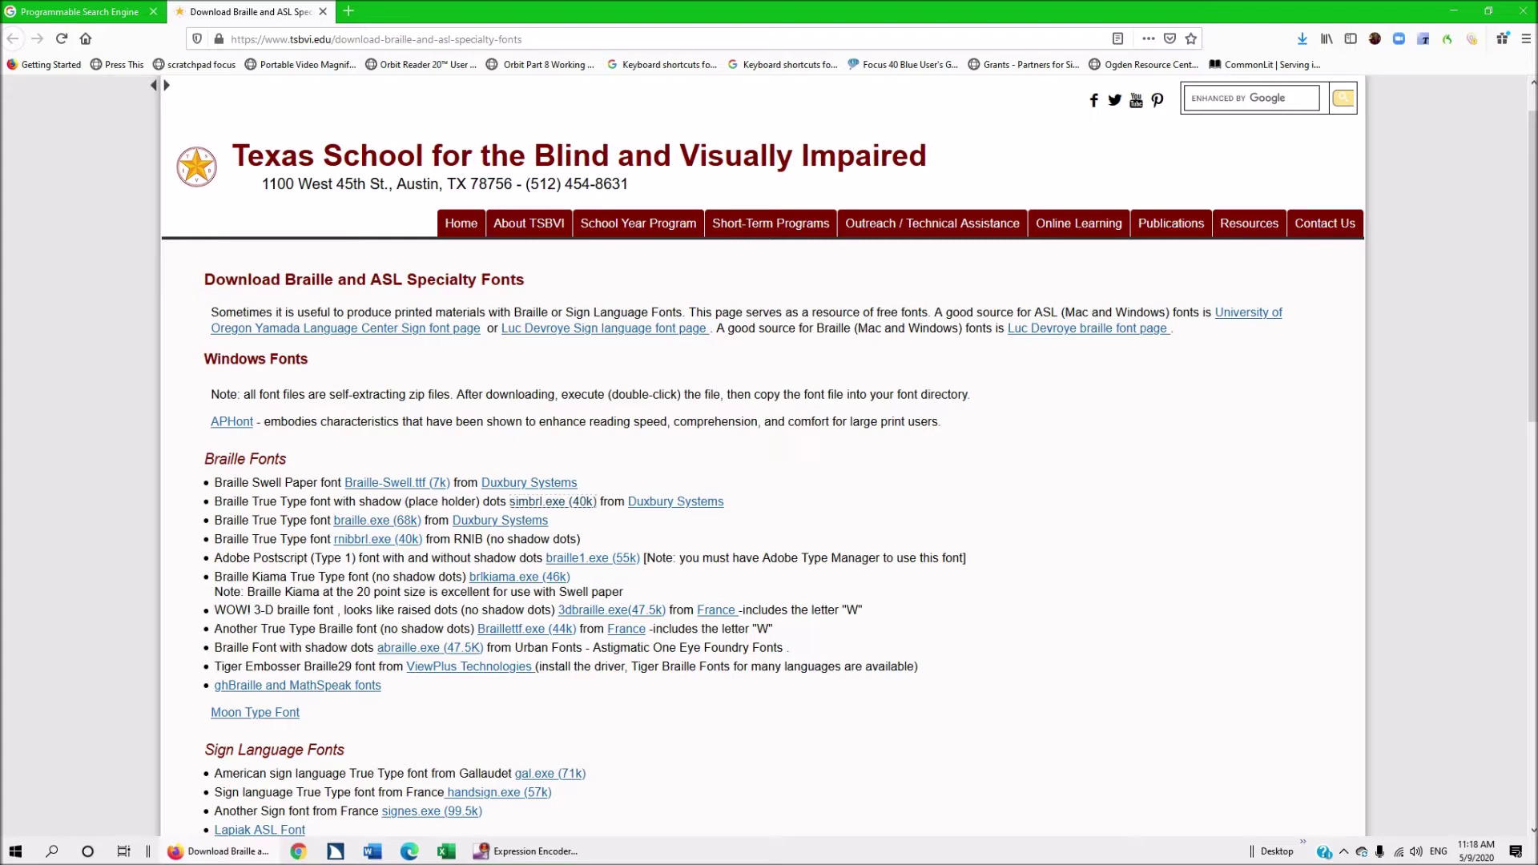
Step: Open the Downloads folder in a maximized File Explorer showing simbrl.exe and simbrl(1).exe
{"action": "key", "text": "super+e"}
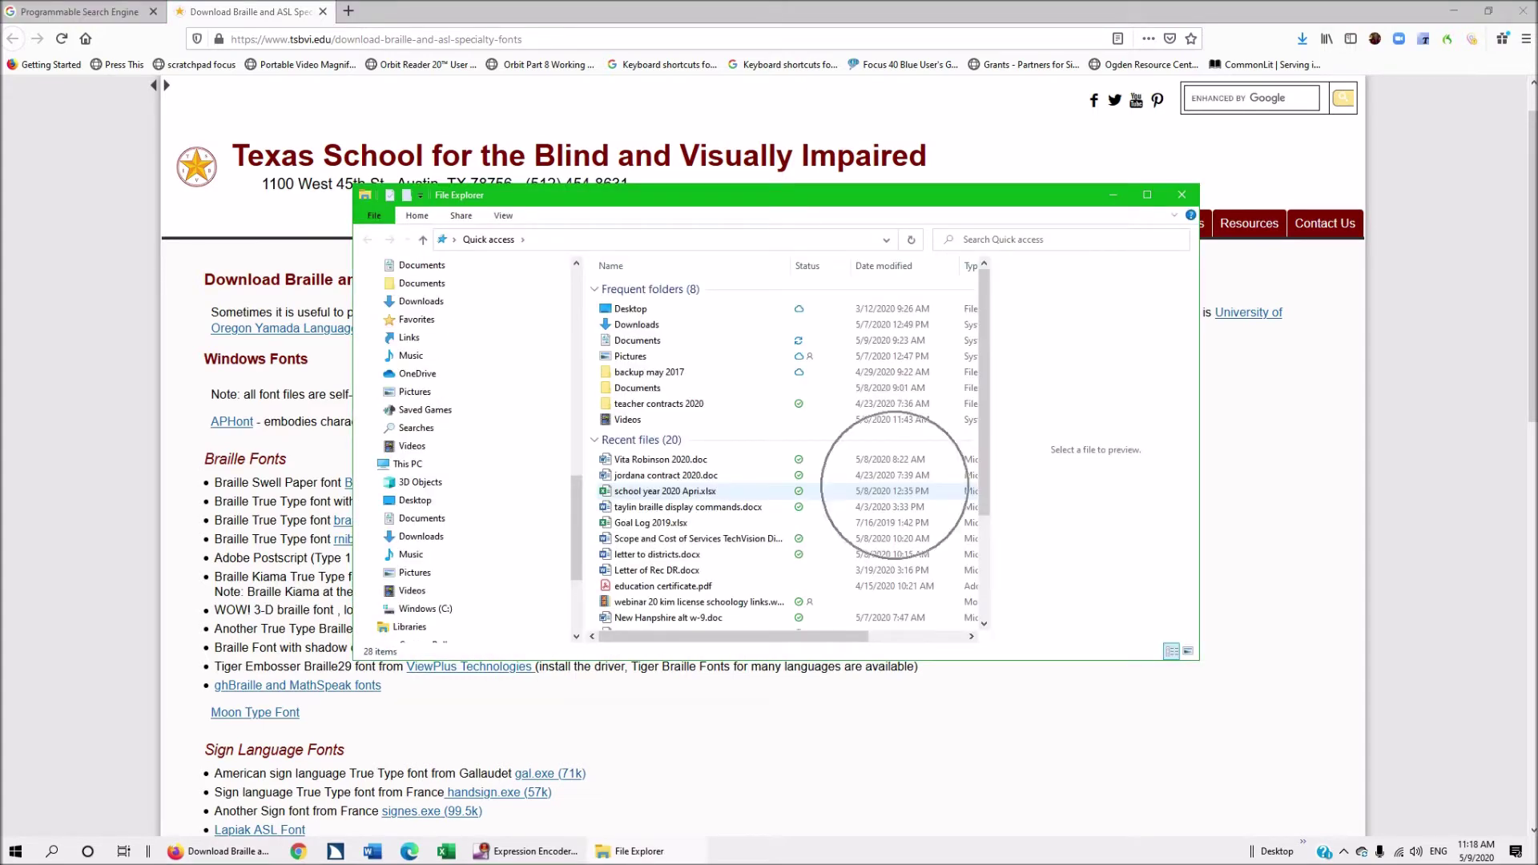
{"action": "left_click", "coordinate": [637, 325]}
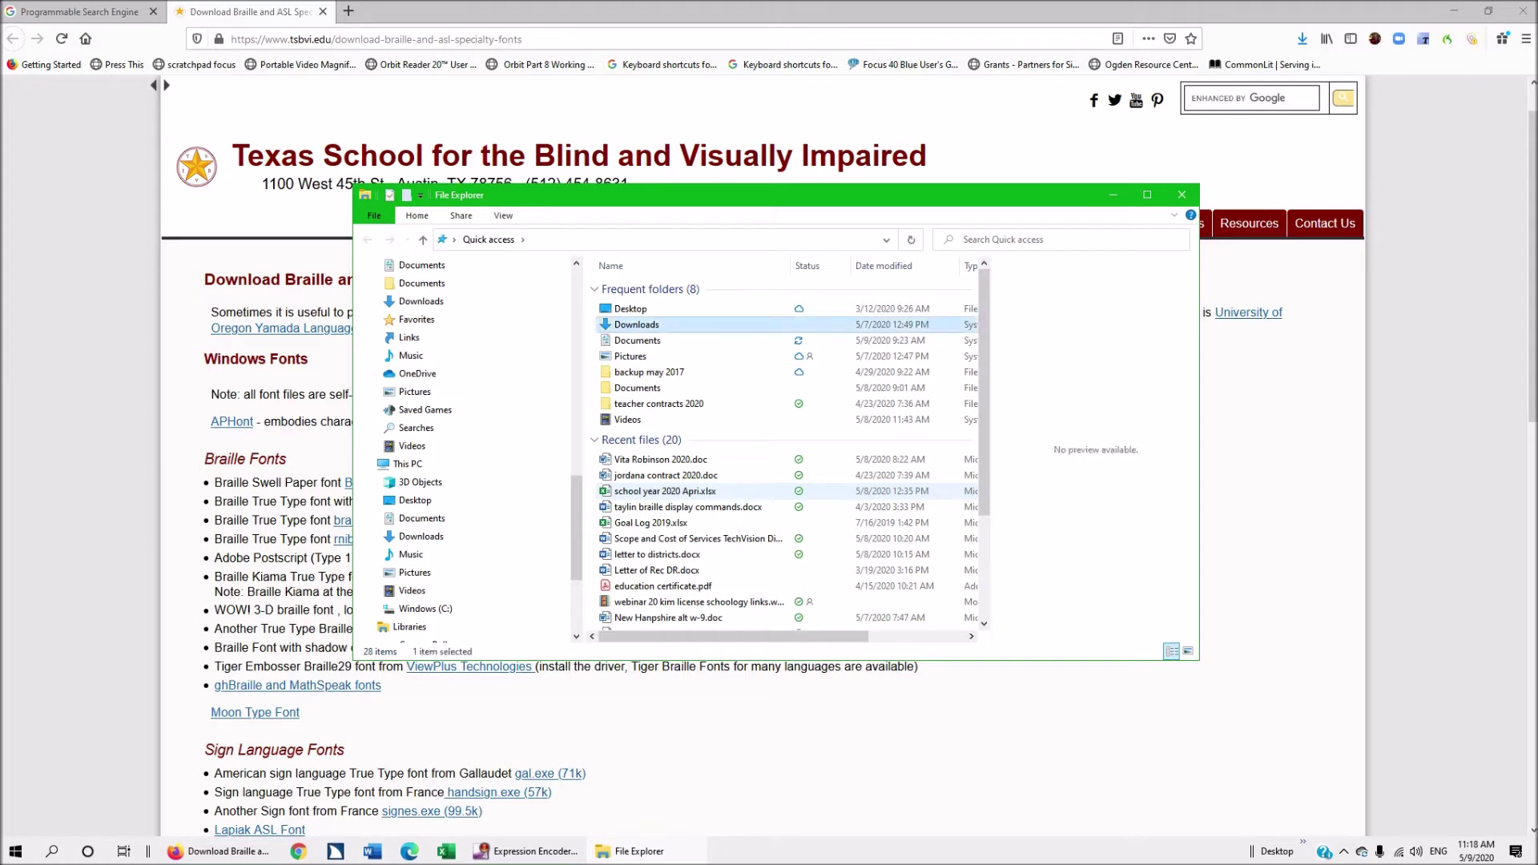
{"action": "key", "text": "Return"}
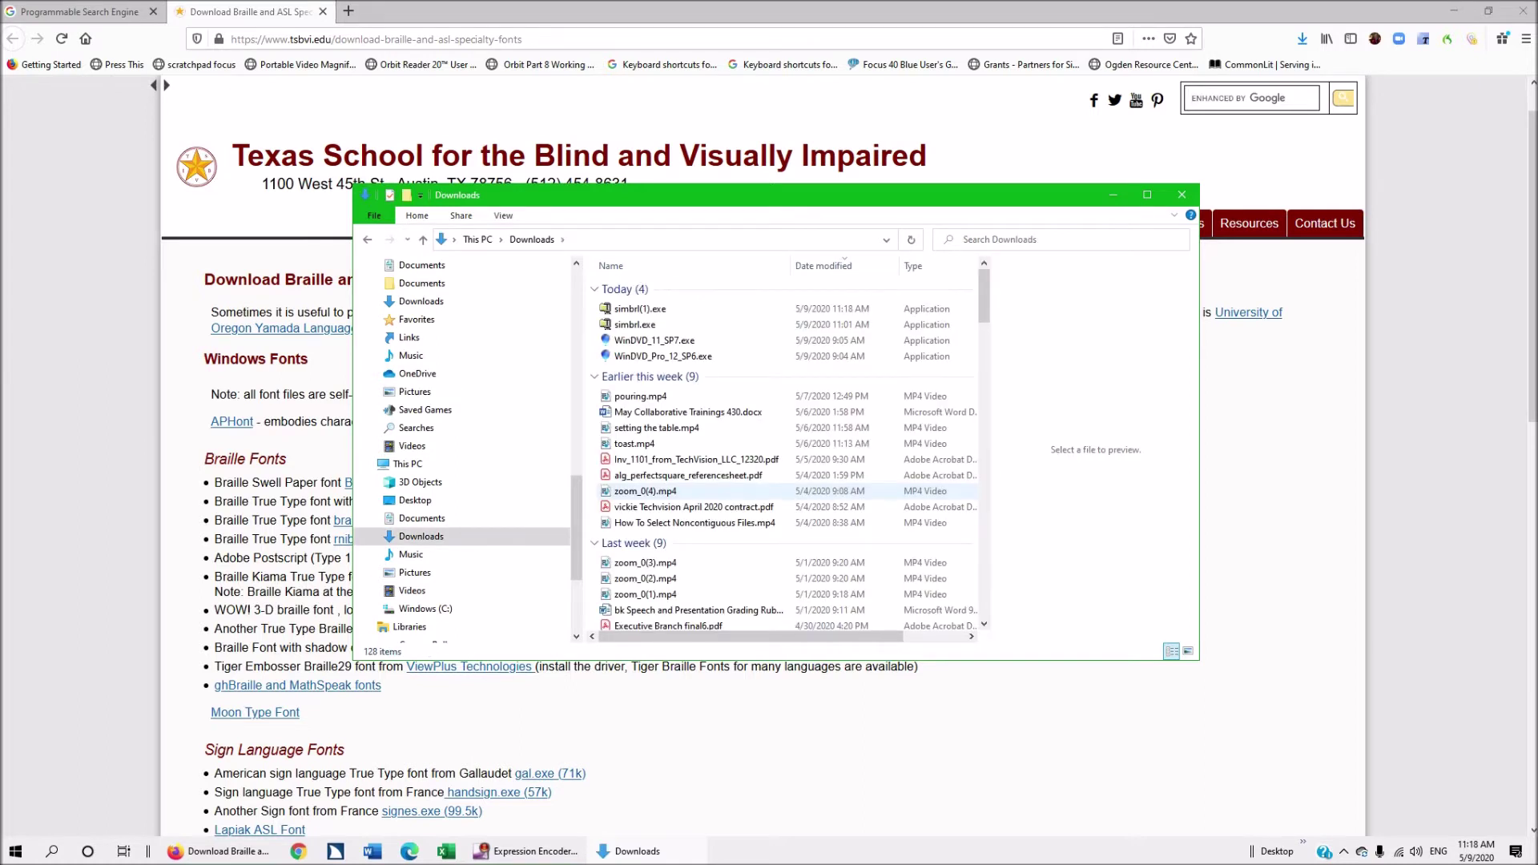
{"action": "key", "text": "super+Up"}
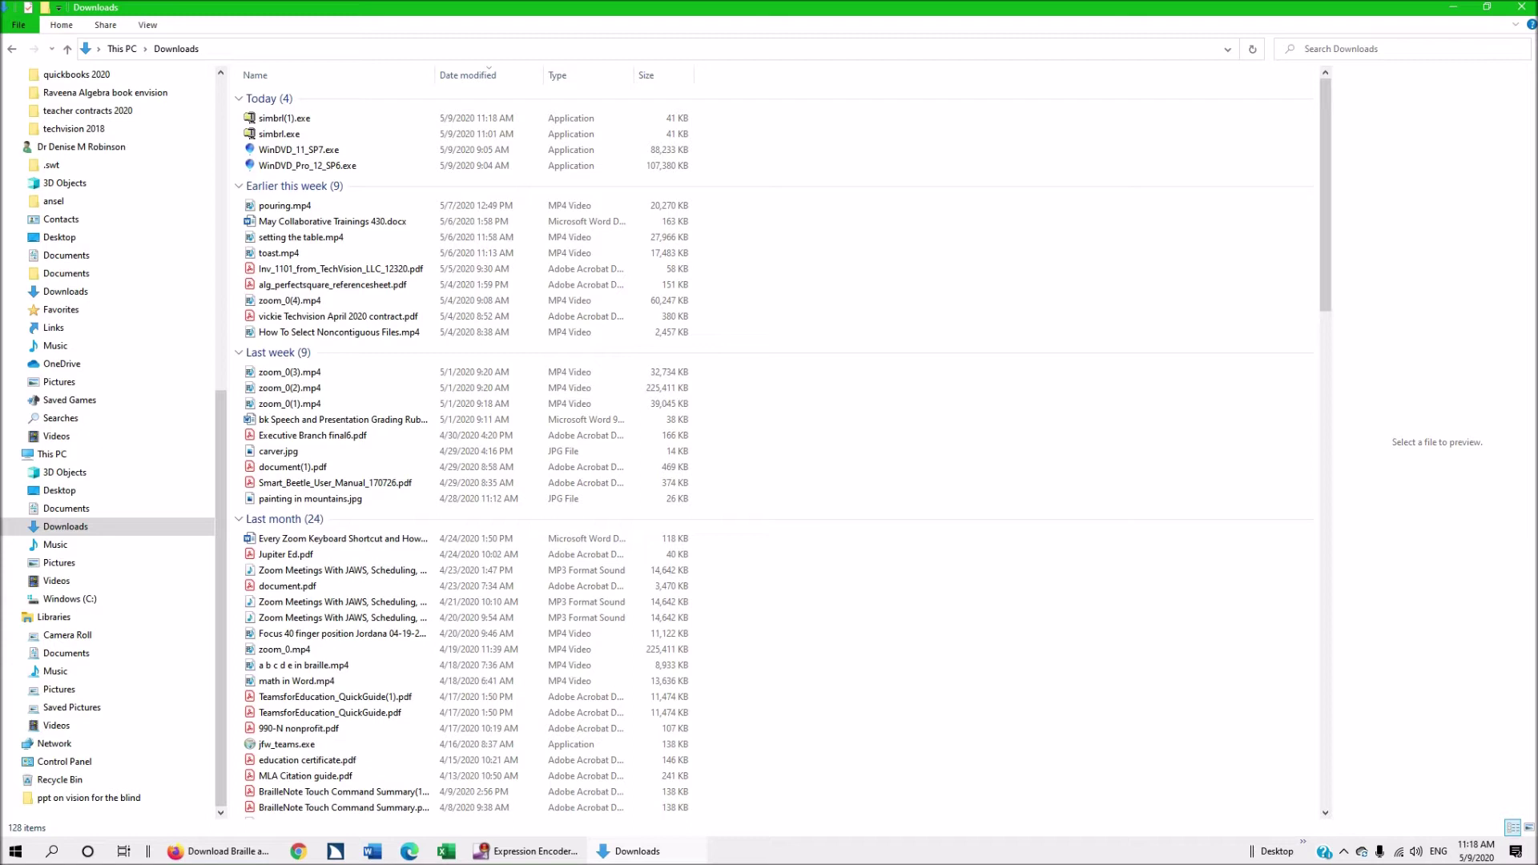
Step: Run simbrl(1).exe, unzip its font file, then close the WinZip Self-Extractor
{"action": "left_click", "coordinate": [279, 134]}
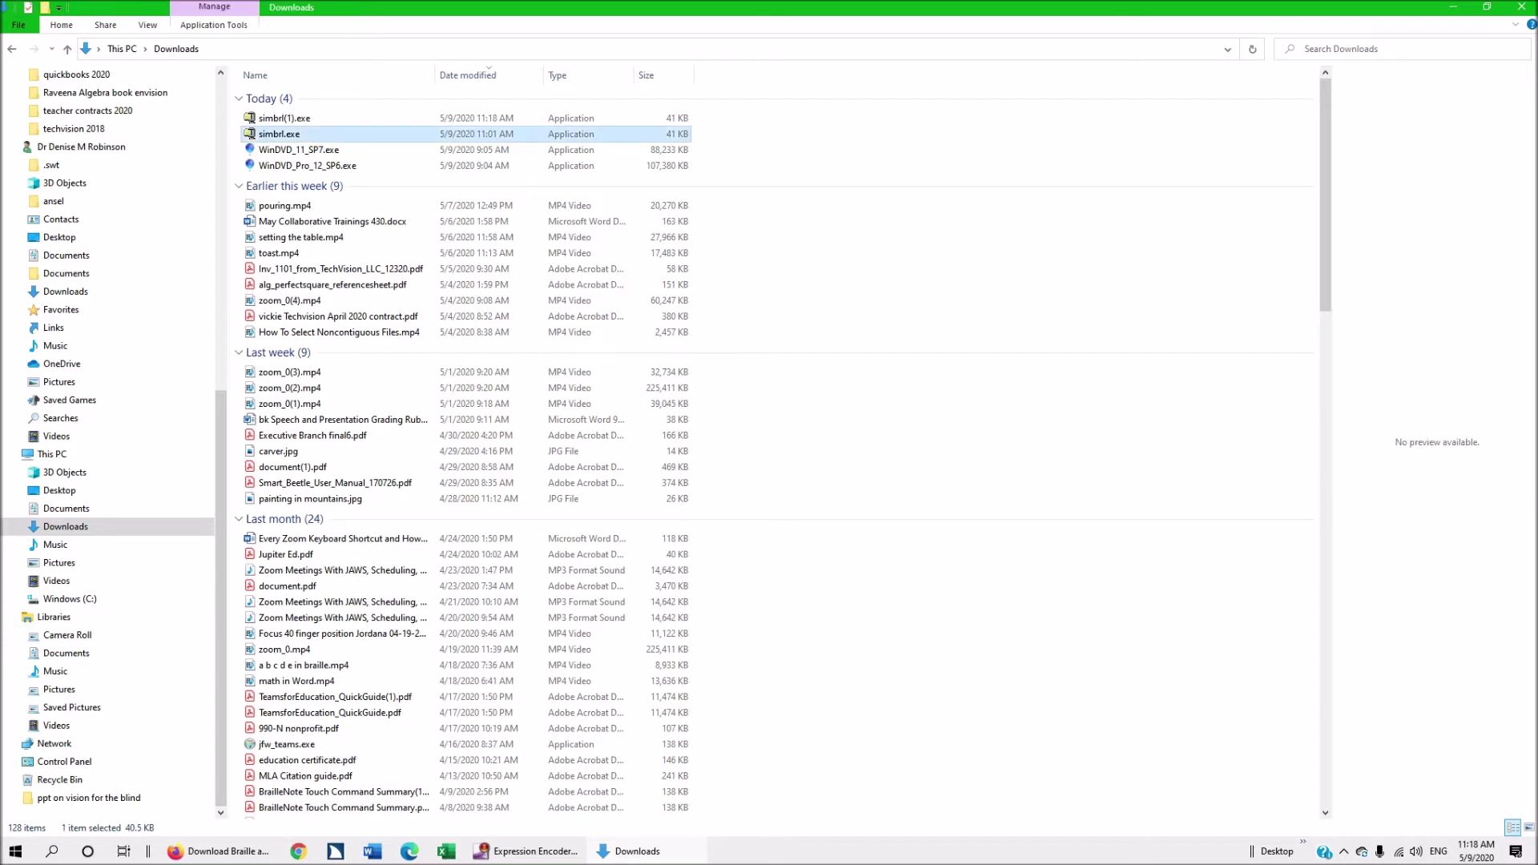
{"action": "left_click", "coordinate": [284, 117]}
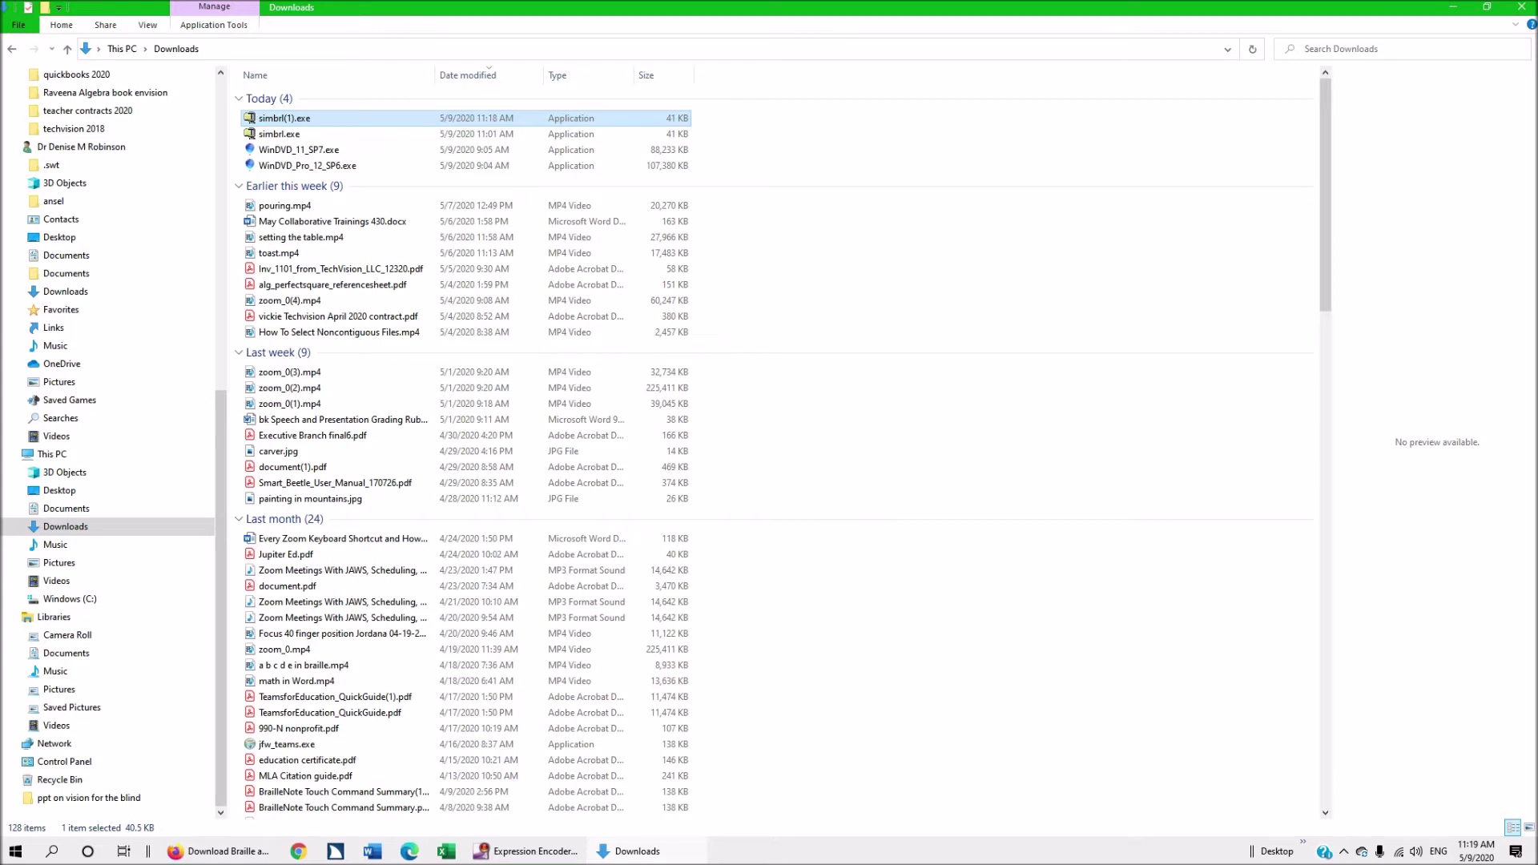
{"action": "key", "text": "Return"}
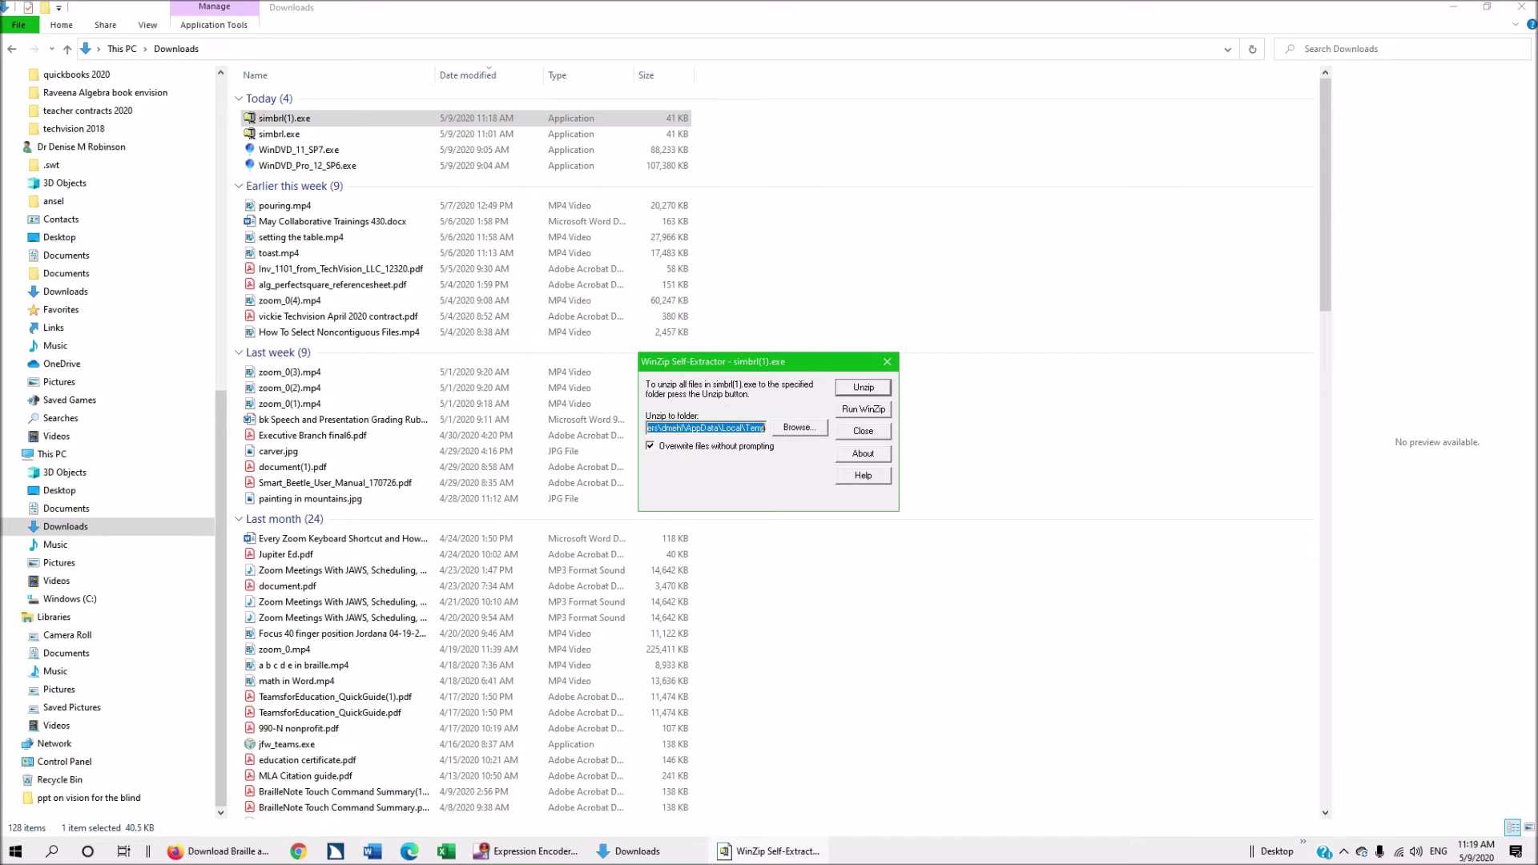
{"action": "key", "text": "Return"}
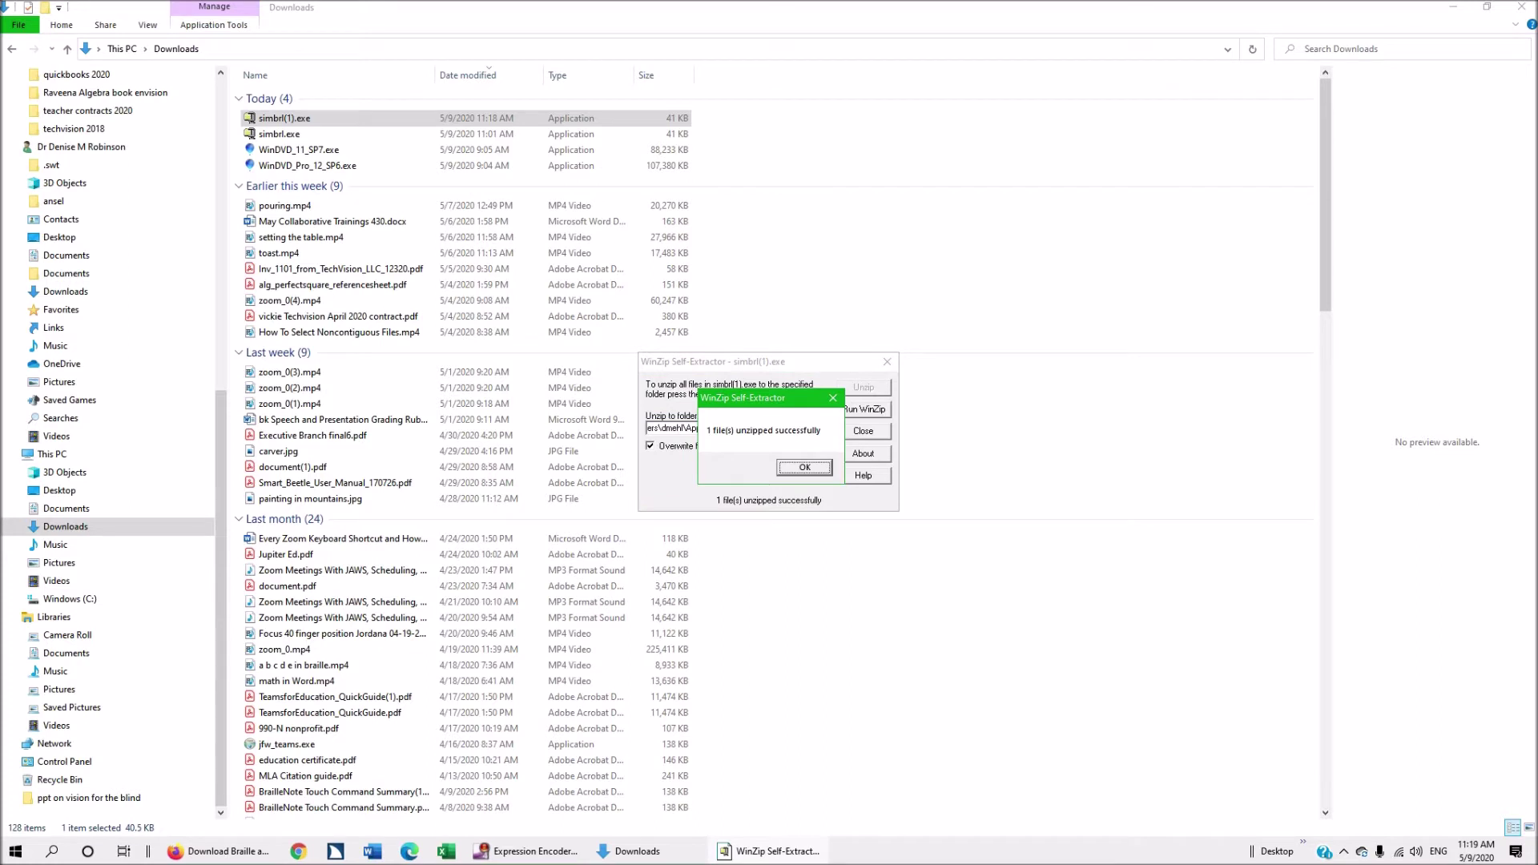
{"action": "key", "text": "Return"}
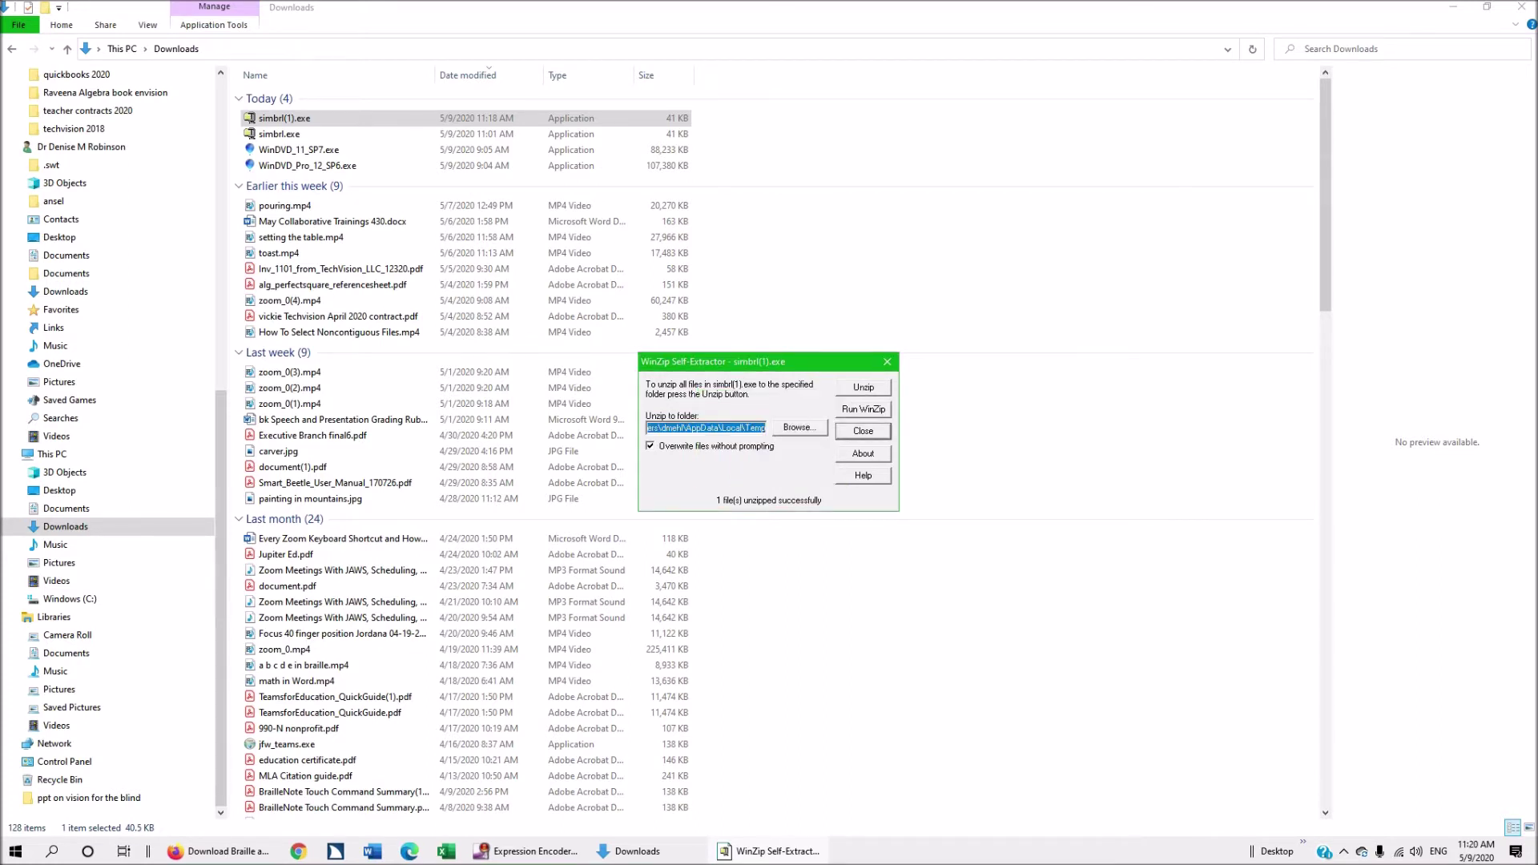
{"action": "key", "text": "Escape"}
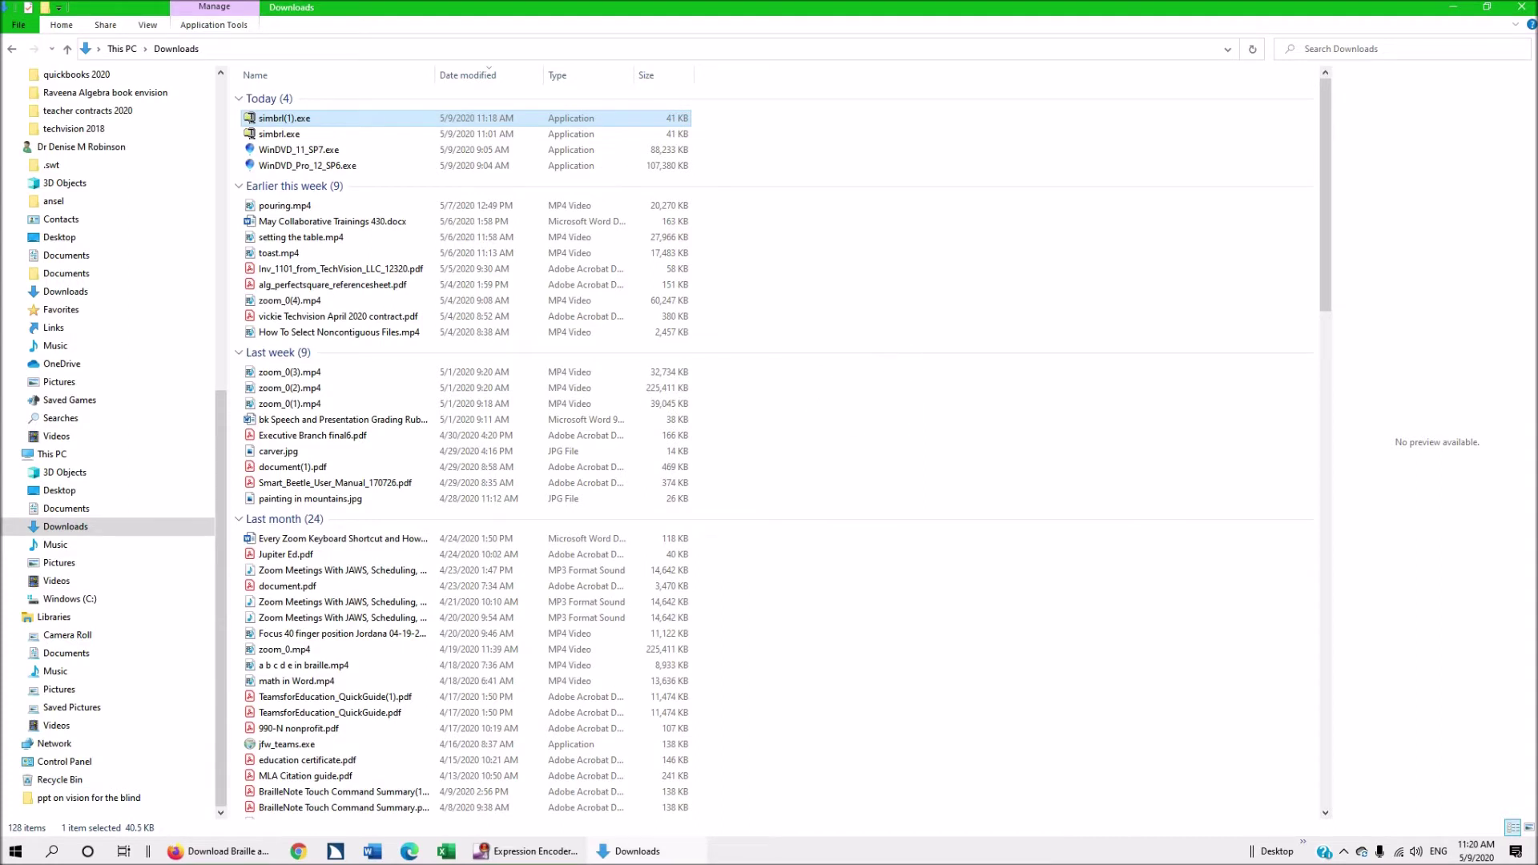
Step: Open the %temp% folder through the Windows Run box
{"action": "key", "text": "super+r"}
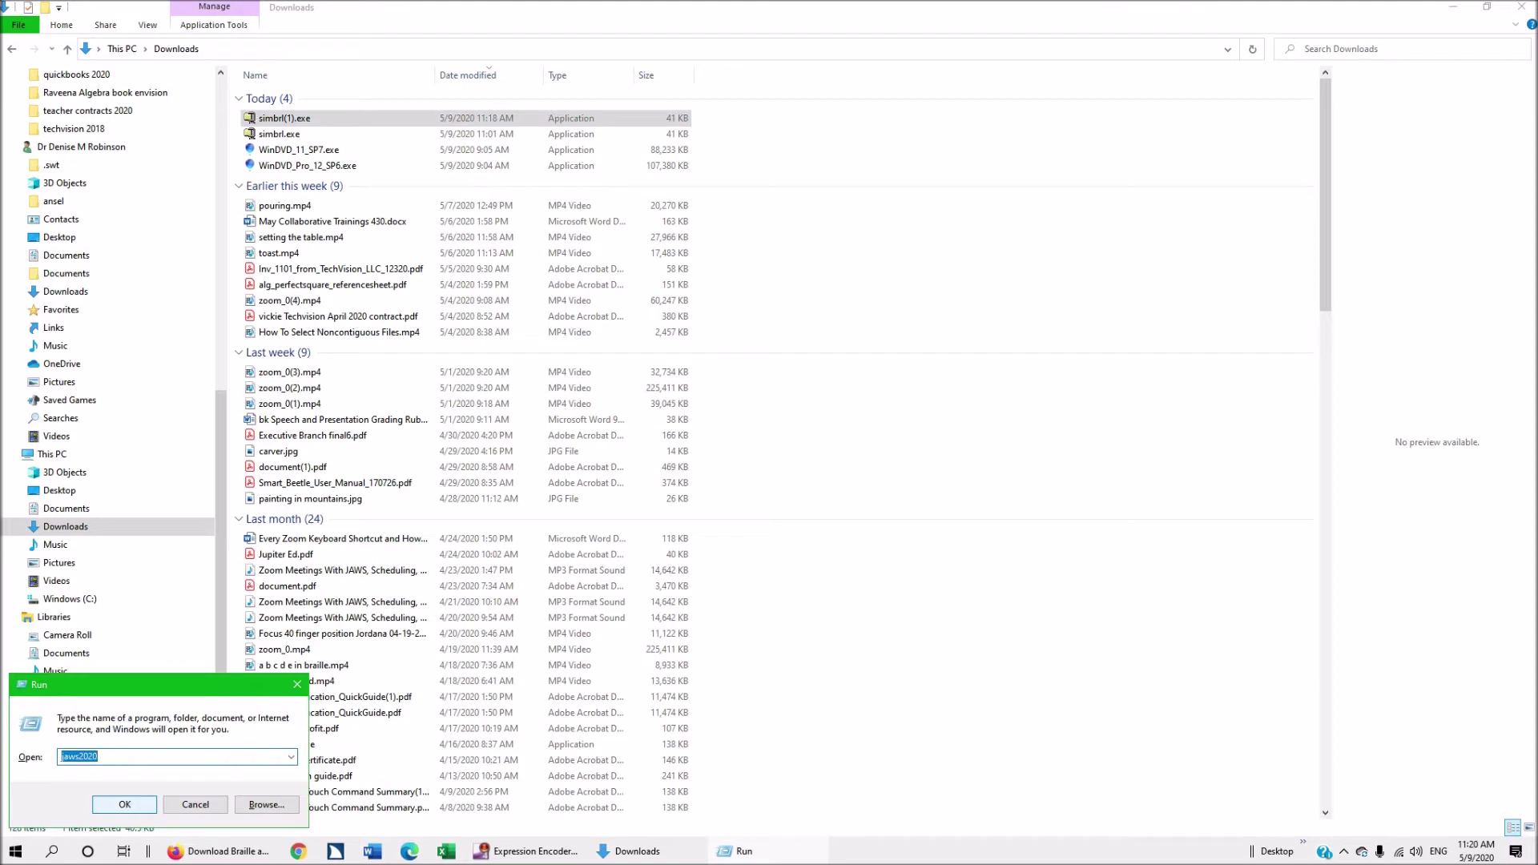
{"action": "type", "text": "%"}
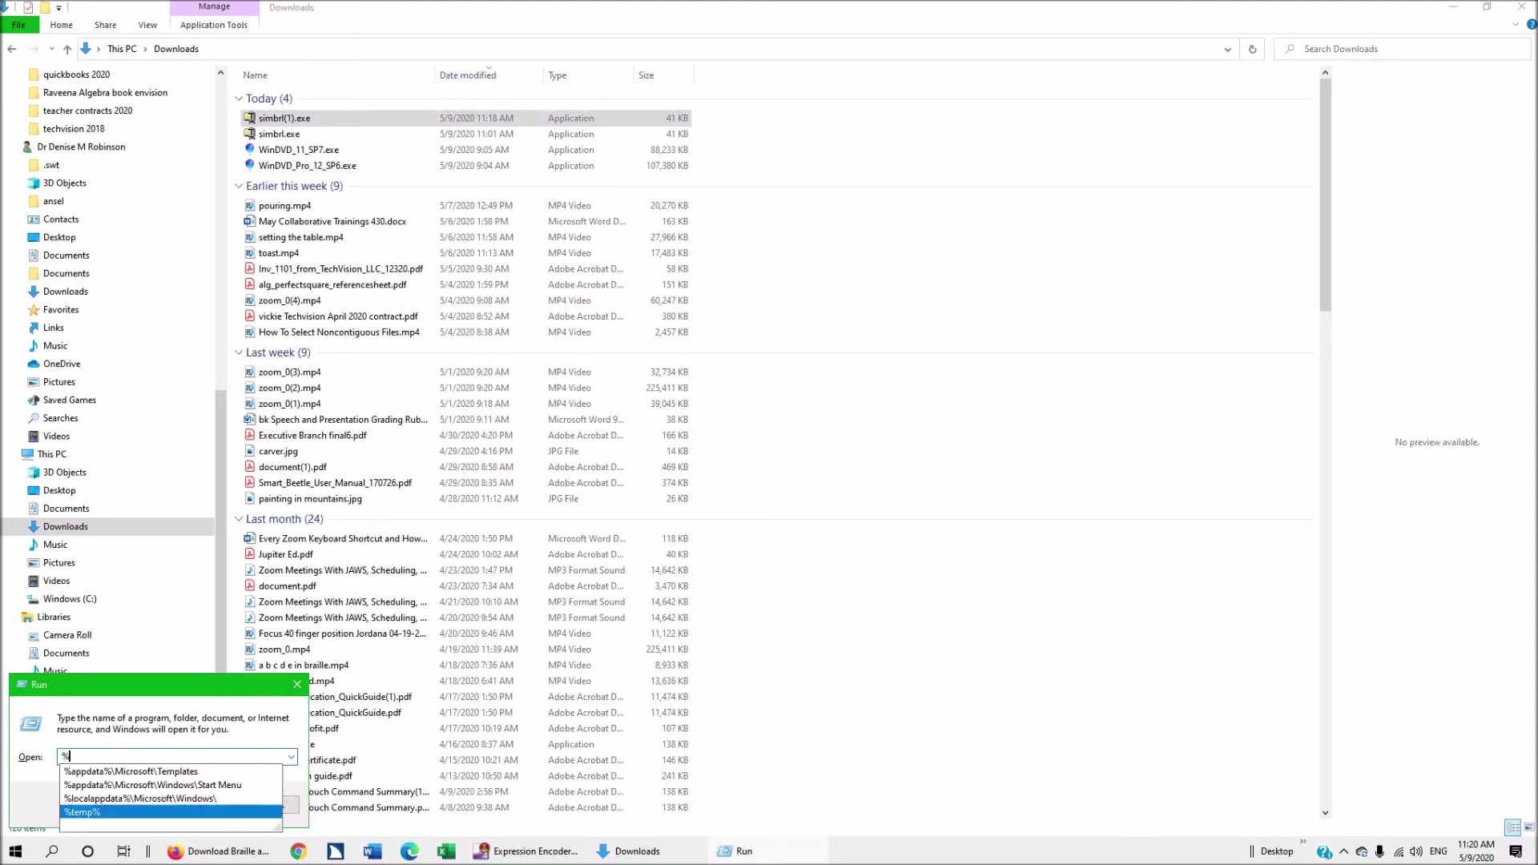
{"action": "type", "text": "temp%"}
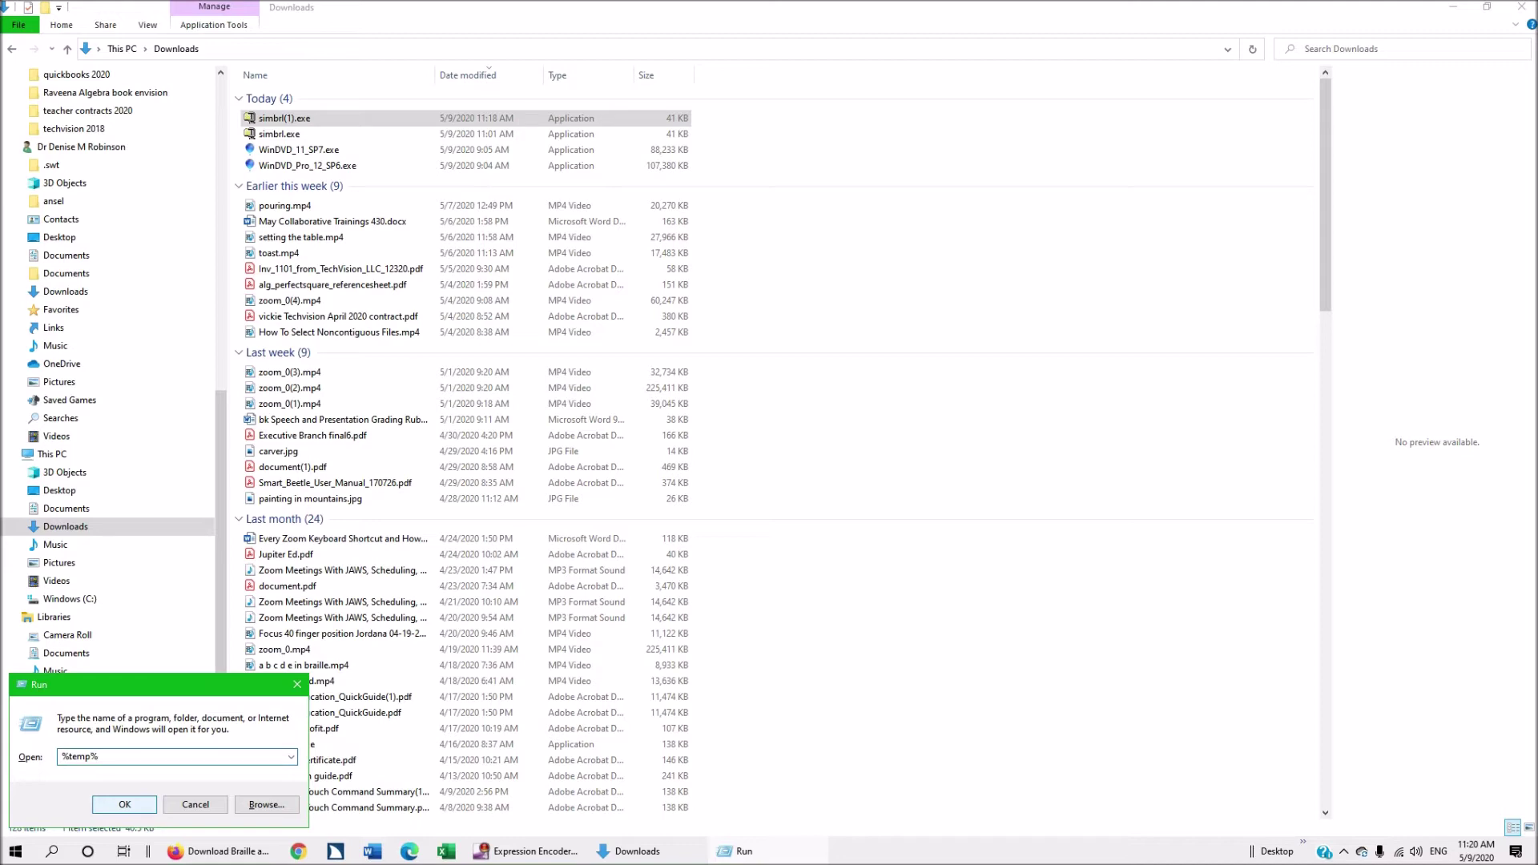
{"action": "key", "text": "Return"}
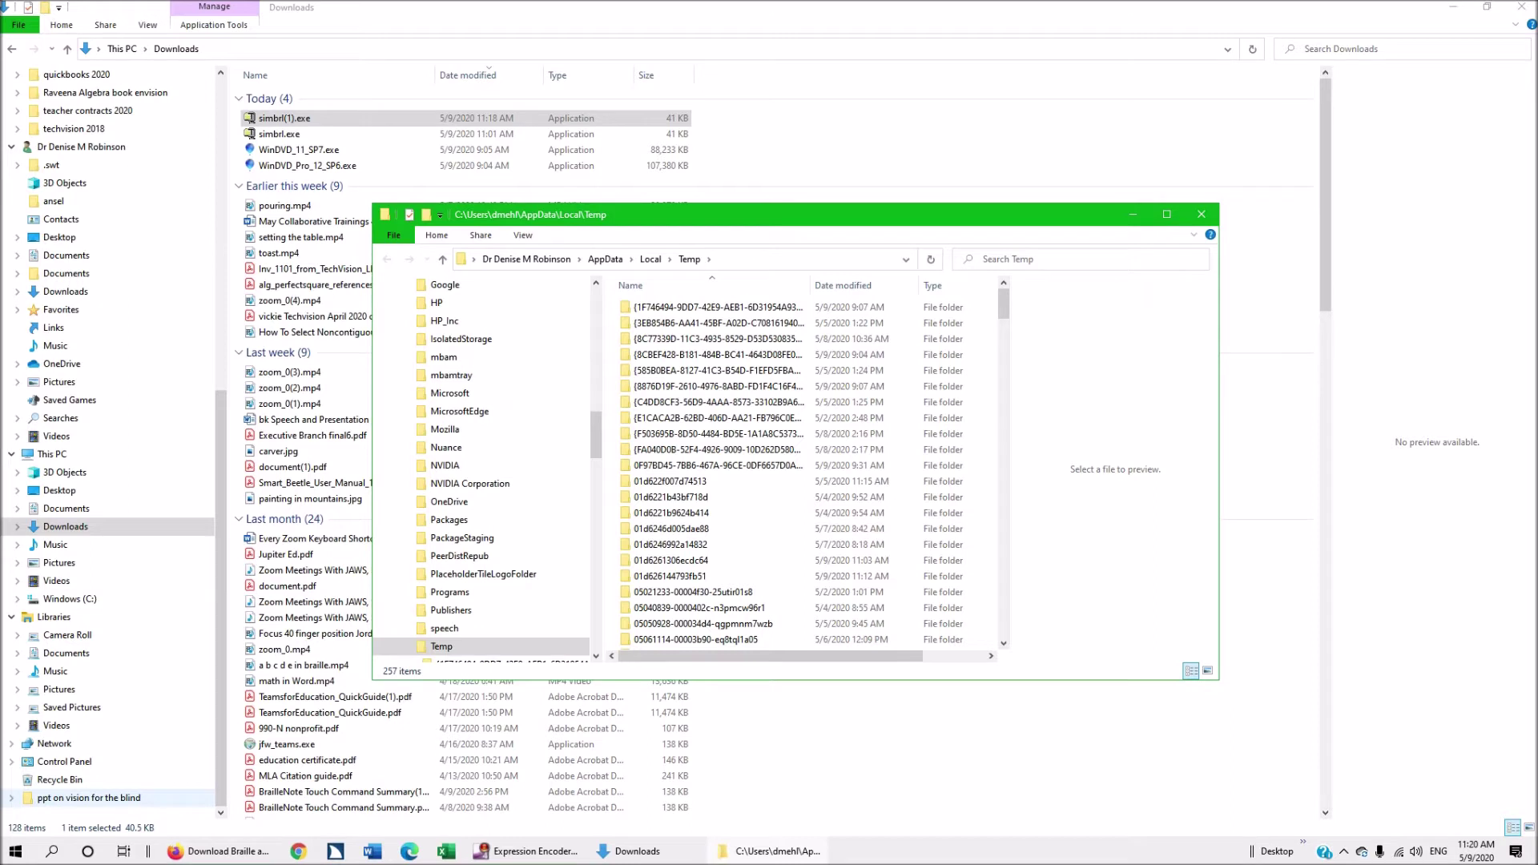
Step: Search the Temp folder for files matching 'sim'
{"action": "key", "text": "alt+d"}
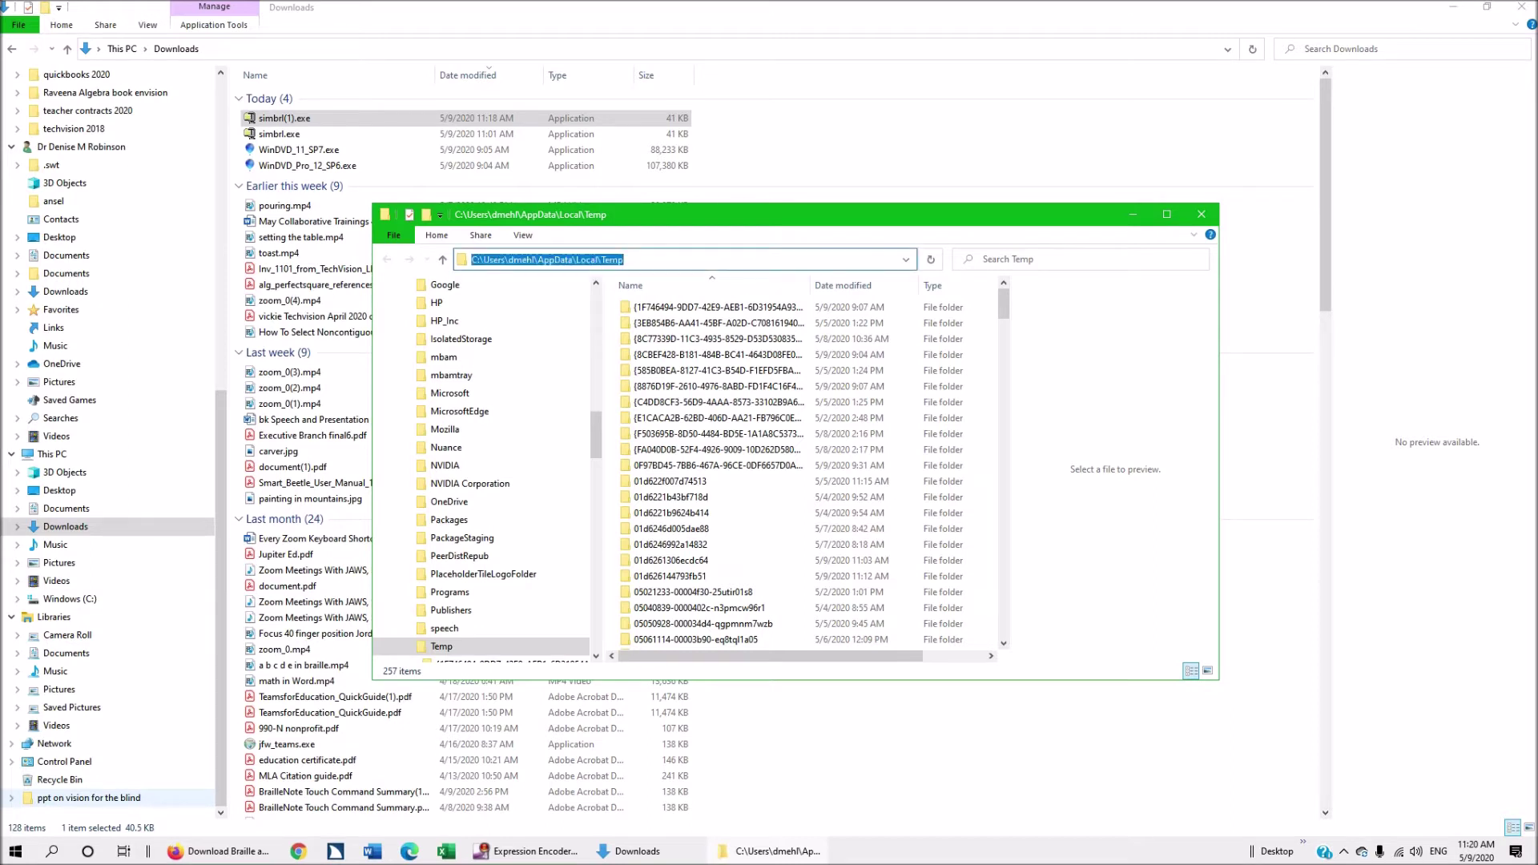
{"action": "key", "text": "ctrl+e"}
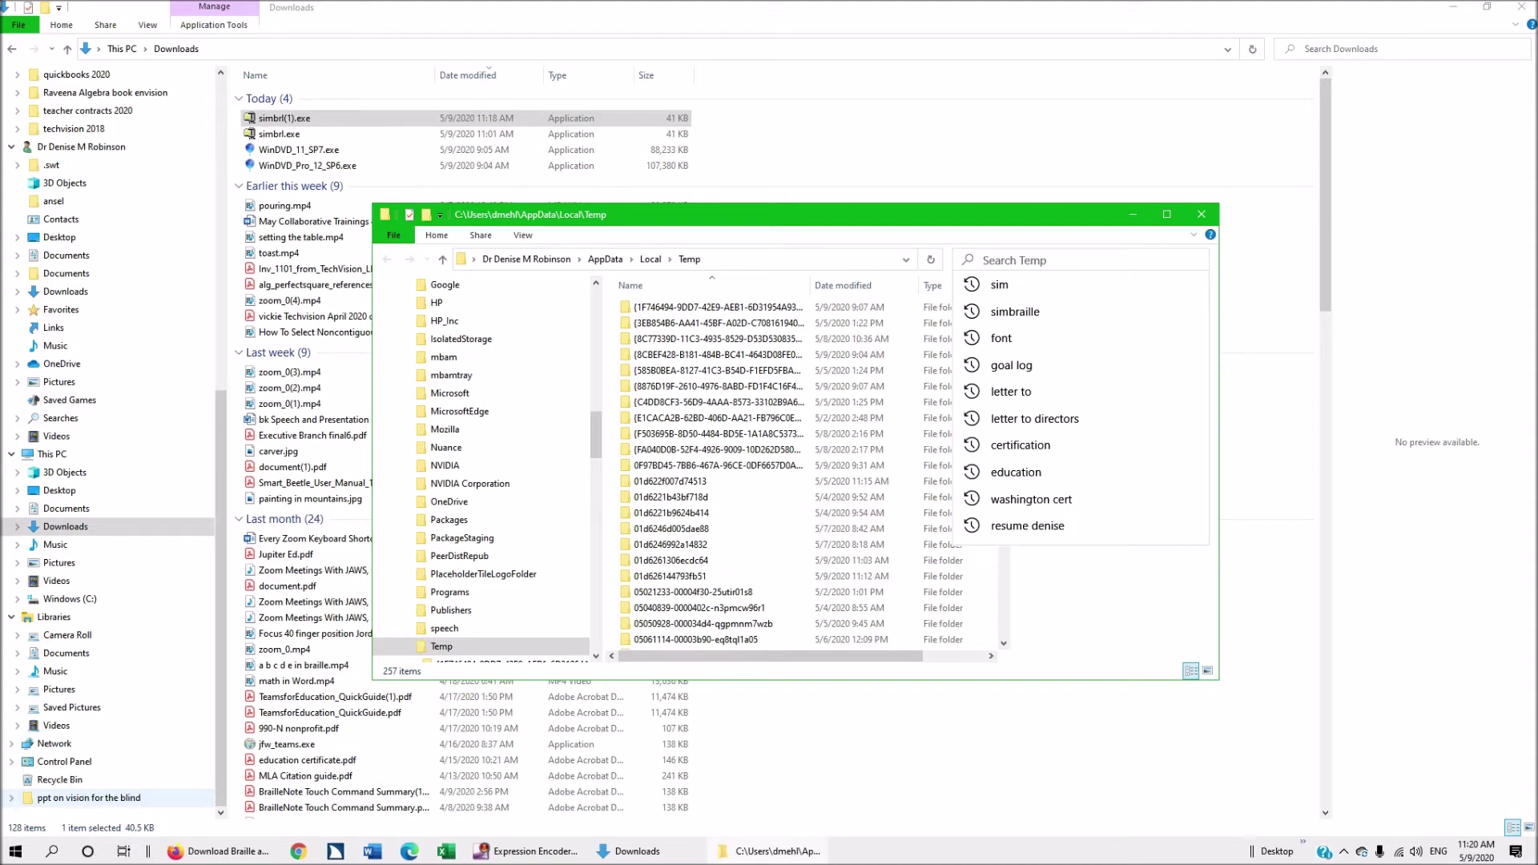
{"action": "type", "text": "sim"}
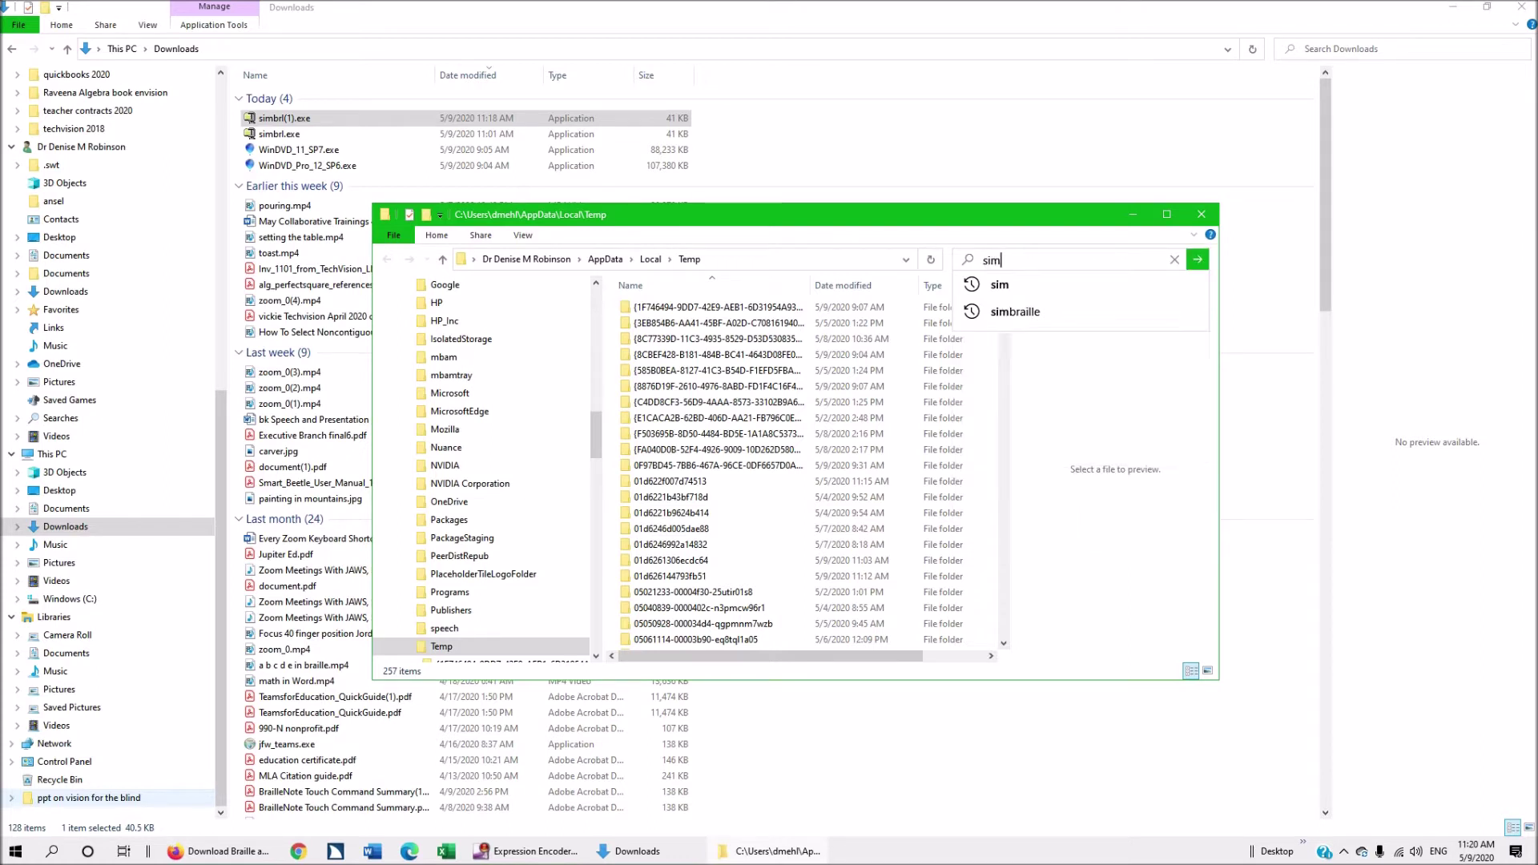
{"action": "key", "text": "Return"}
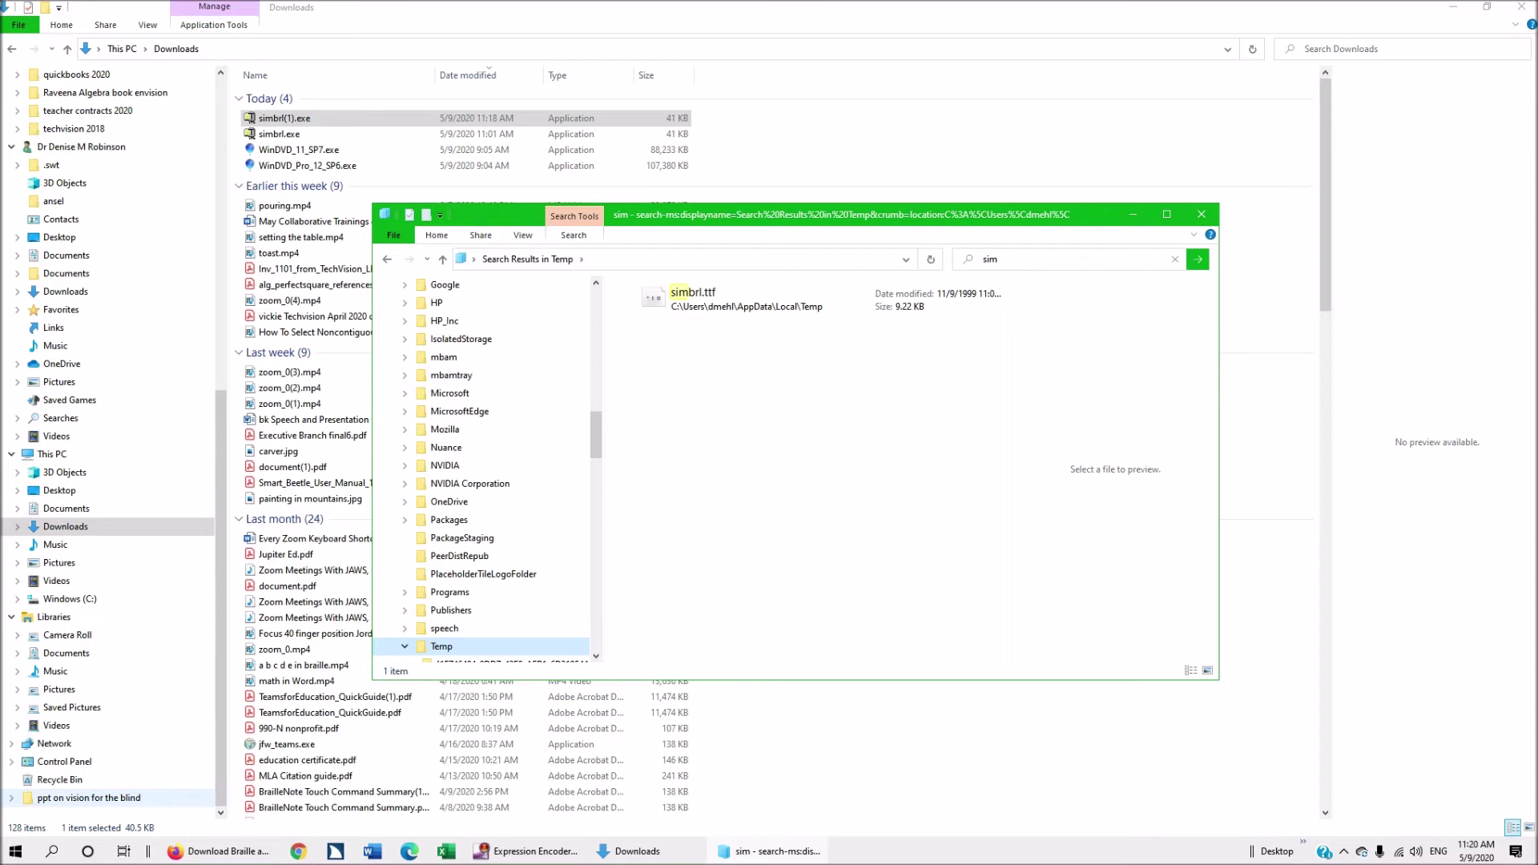
Step: Select simbrl.ttf in the results and open it in the font preview
{"action": "key", "text": "Tab"}
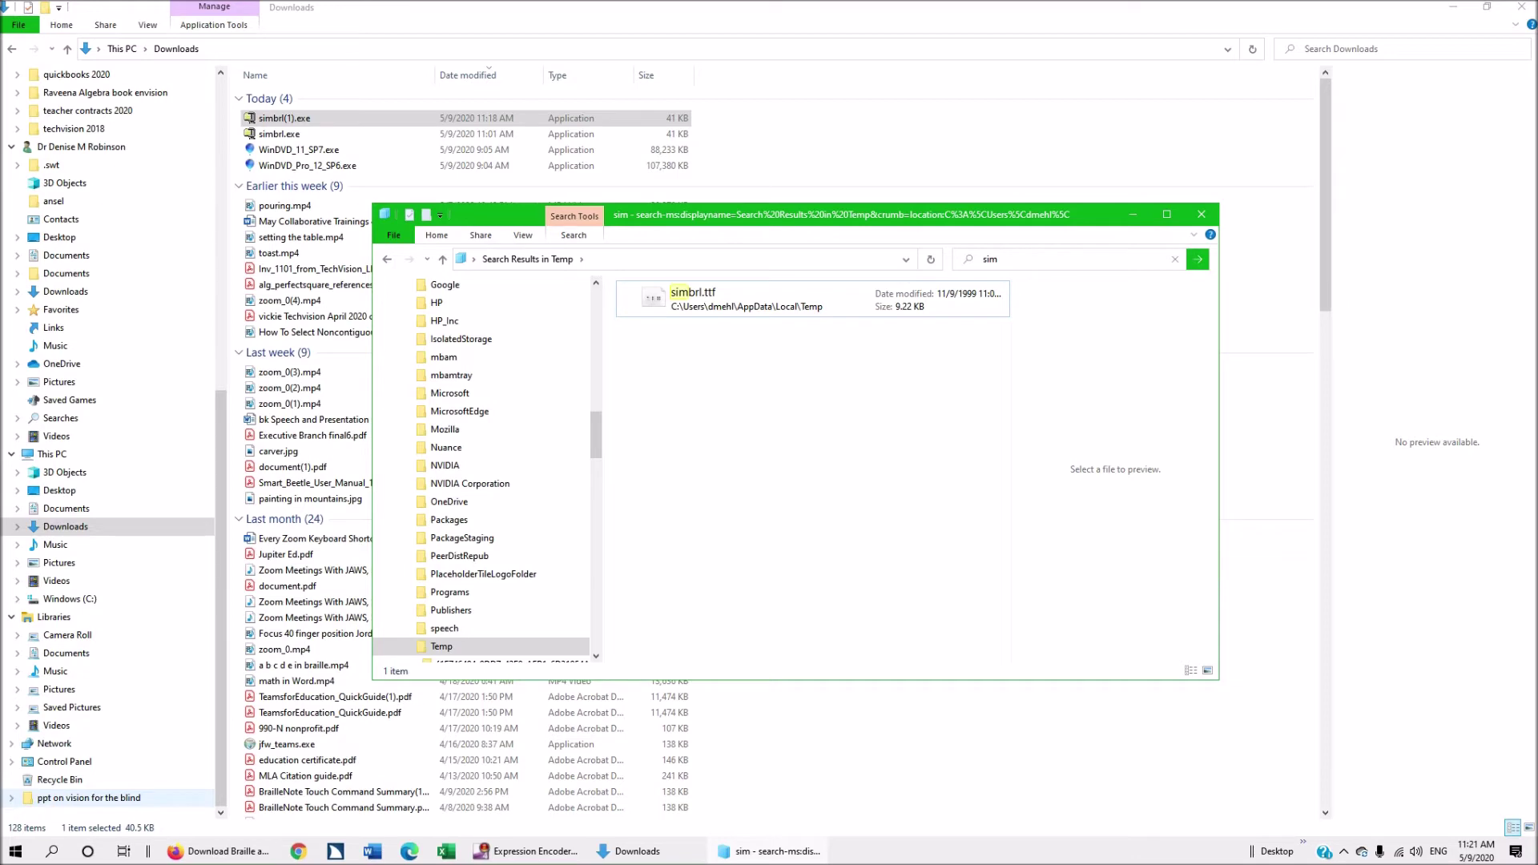
{"action": "key", "text": "space"}
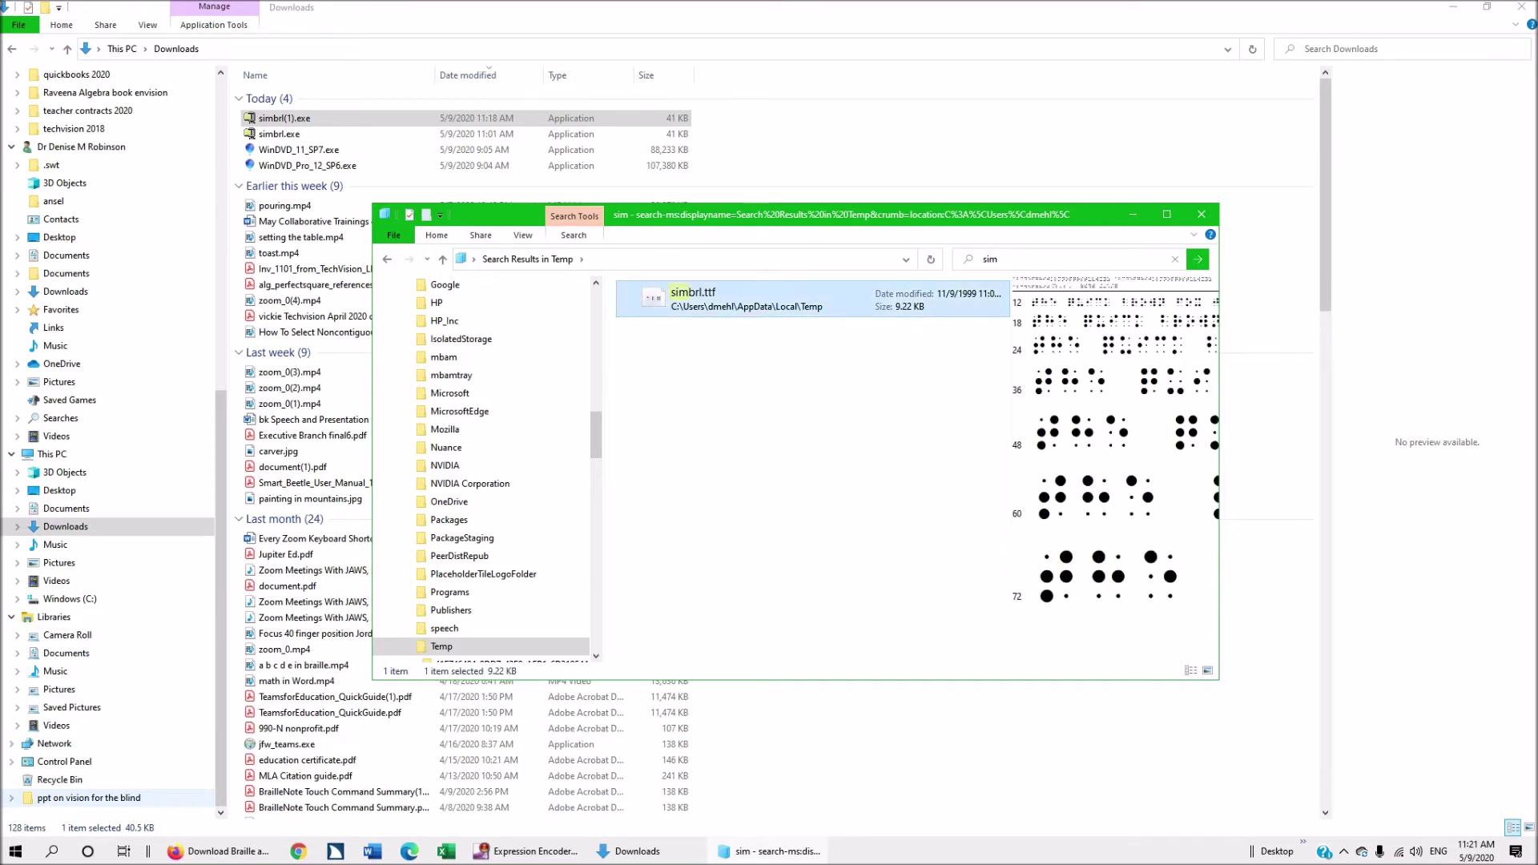
{"action": "key", "text": "Return"}
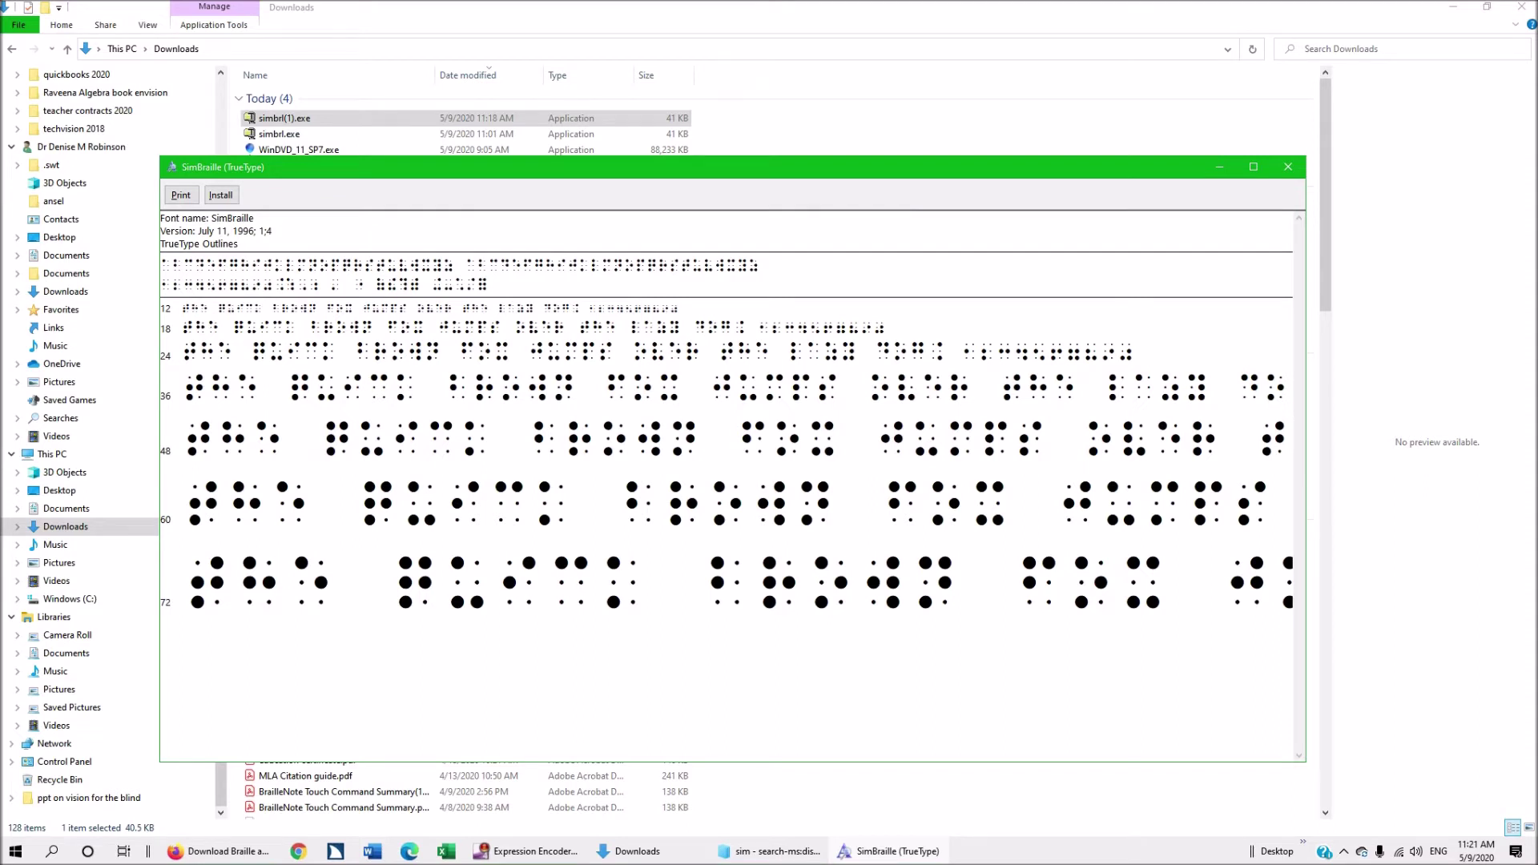
Step: Install SimBraille, replacing the existing copy, and close the font viewer
{"action": "key", "text": "alt+i"}
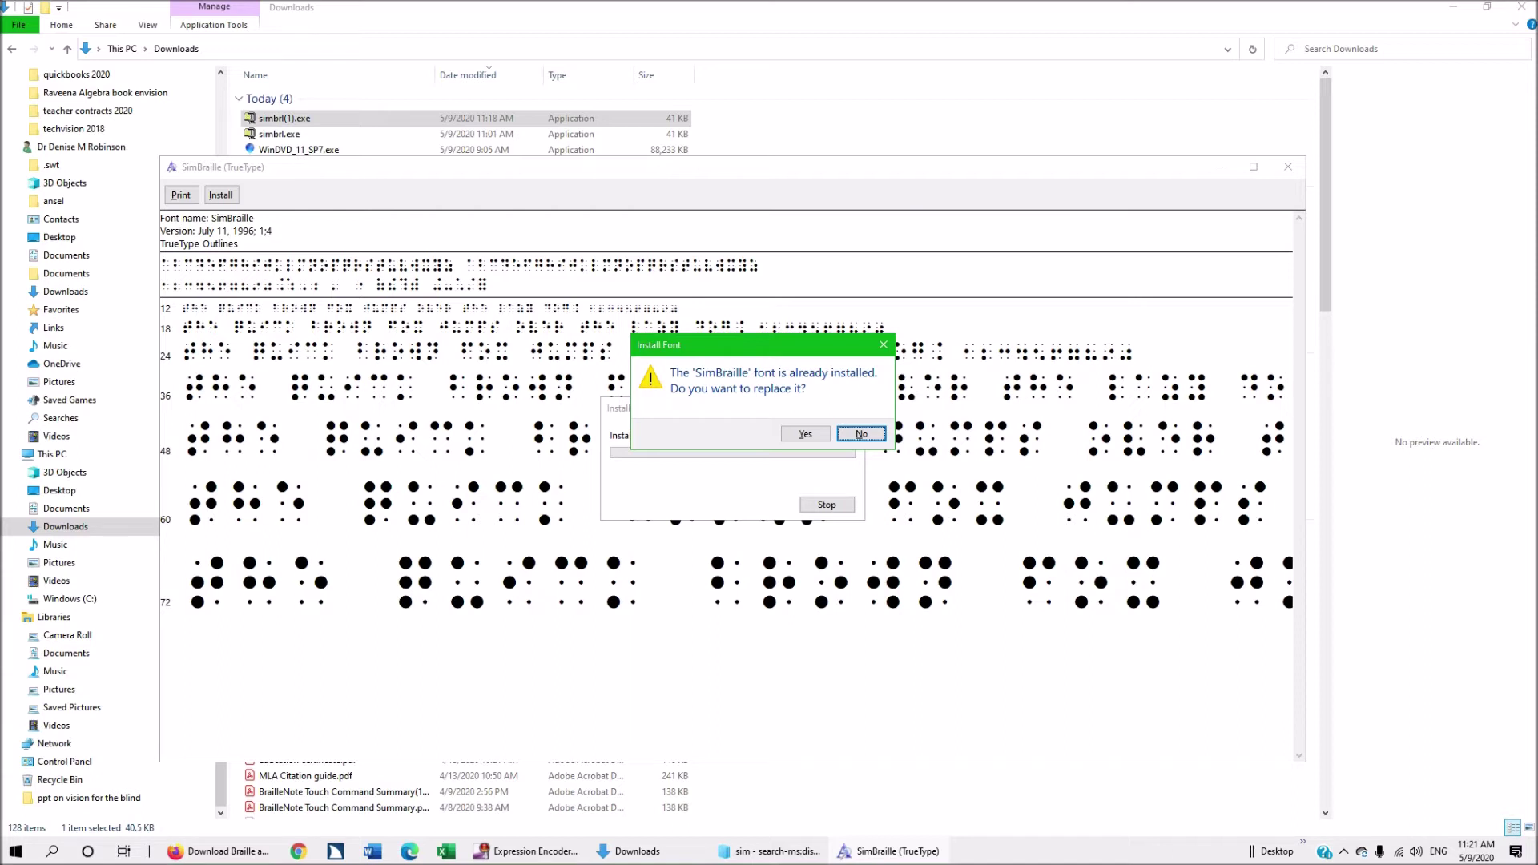
{"action": "key", "text": "ctrl"}
{"action": "key", "text": "Return"}
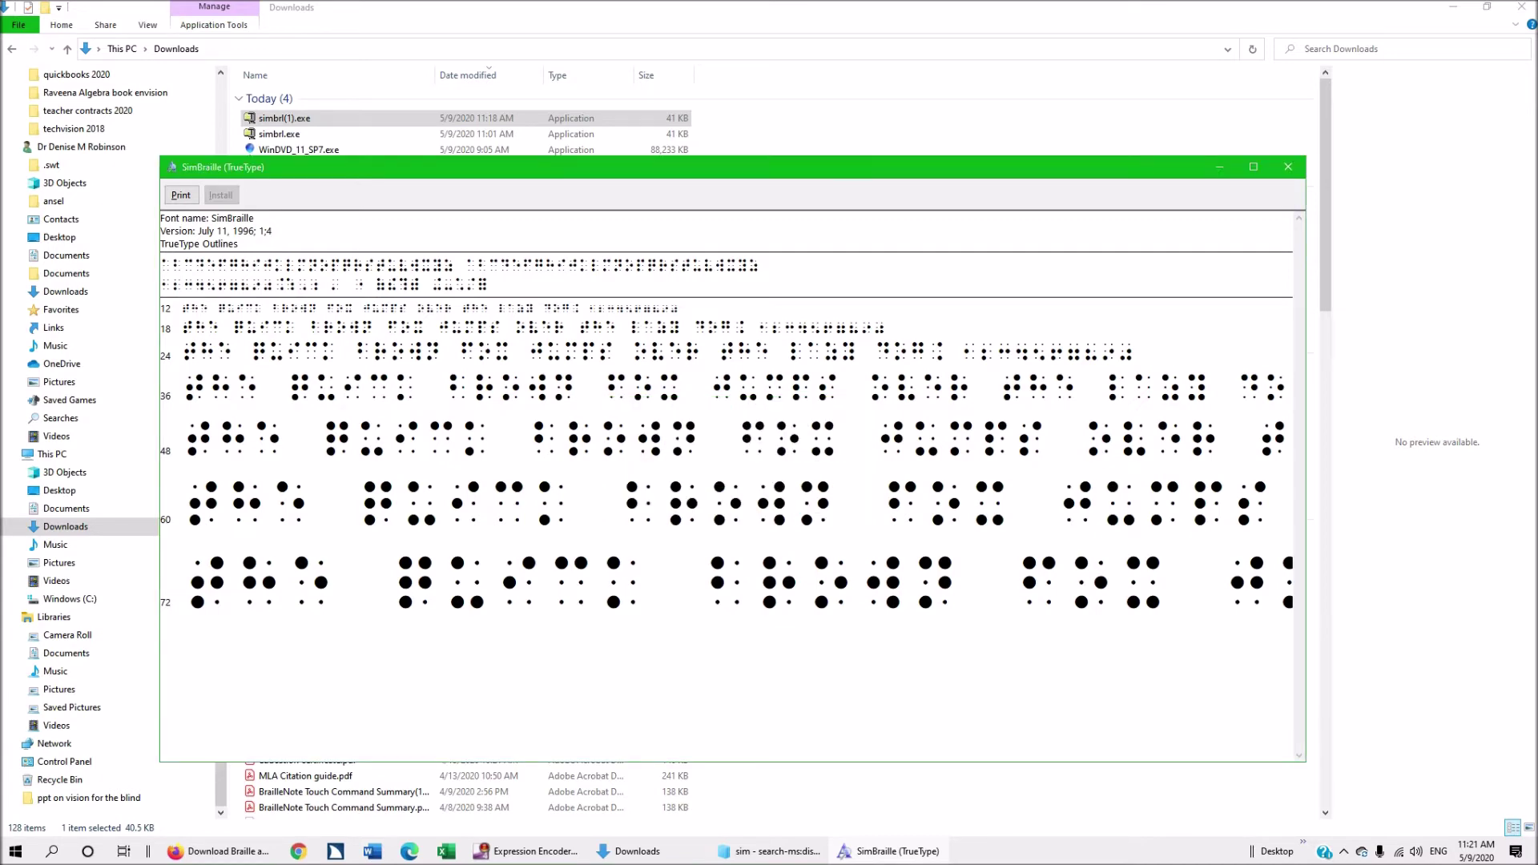
{"action": "key", "text": "alt+F4"}
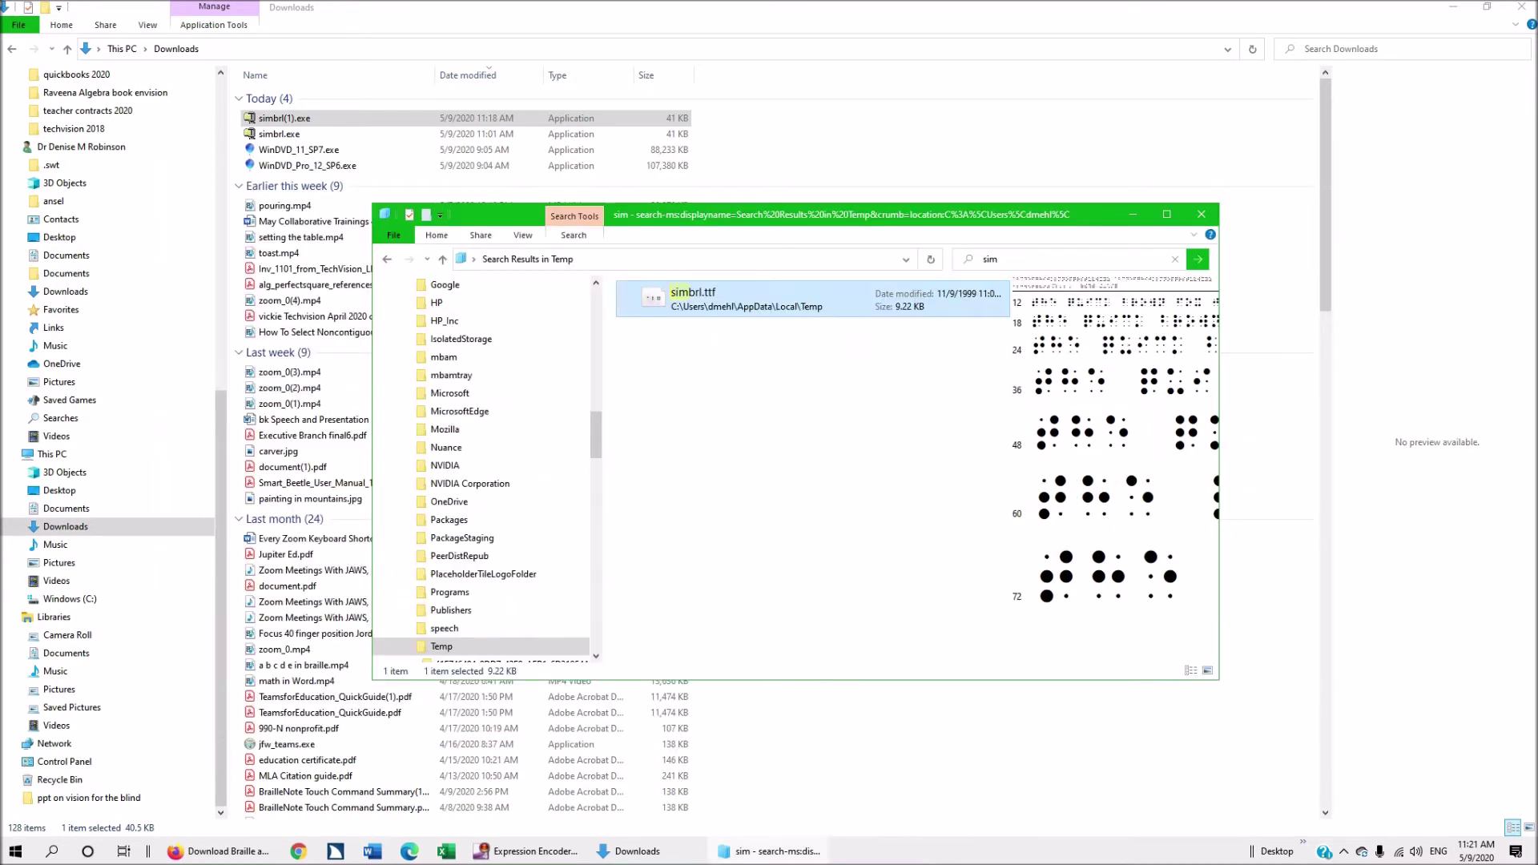
Step: Close the Temp search results window and the Downloads folder window
{"action": "key", "text": "alt"}
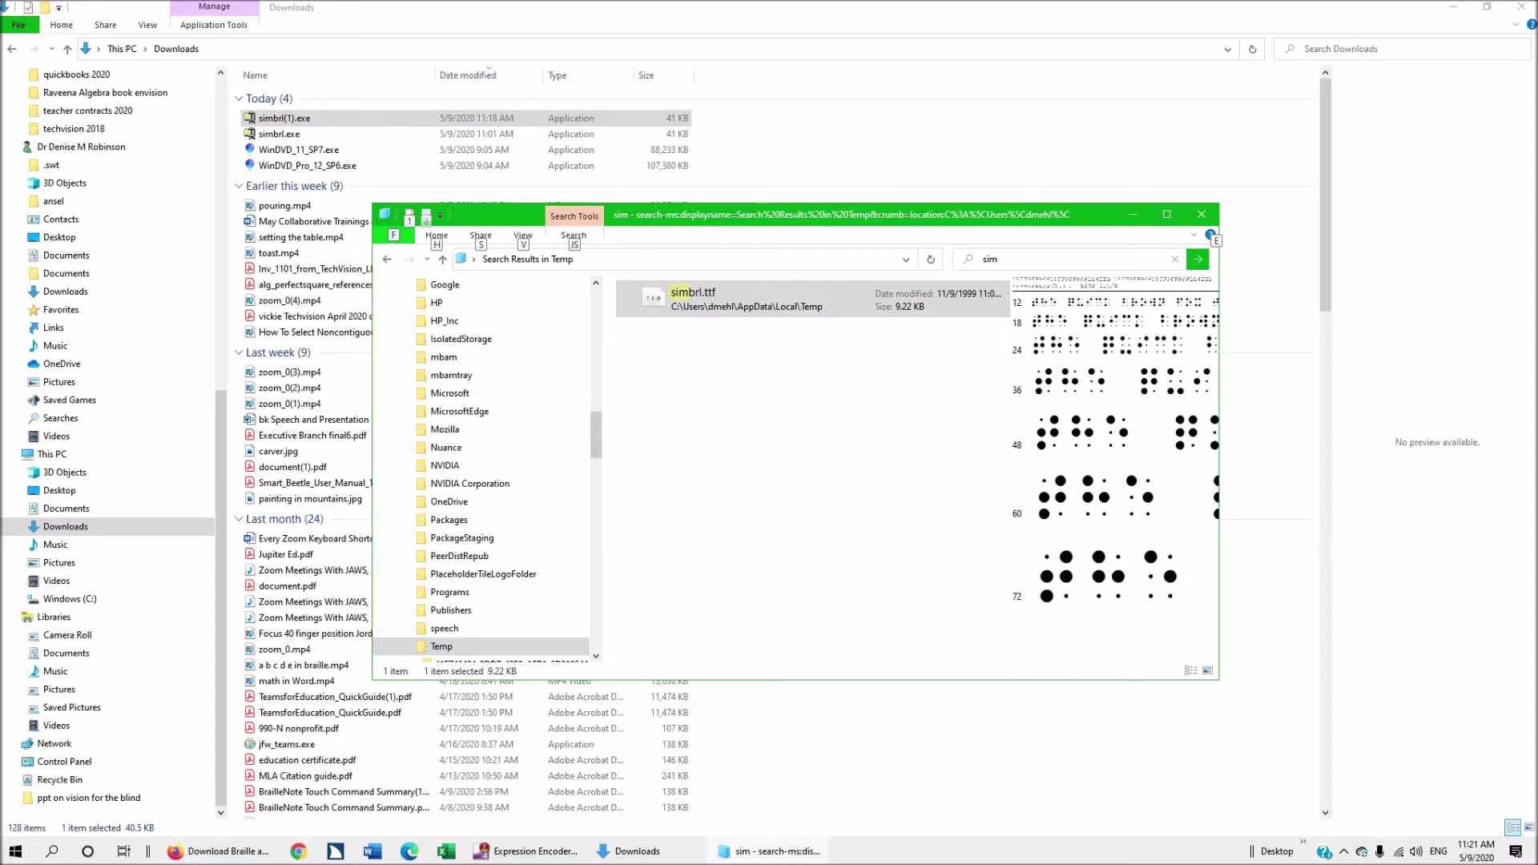
{"action": "key", "text": "alt+space"}
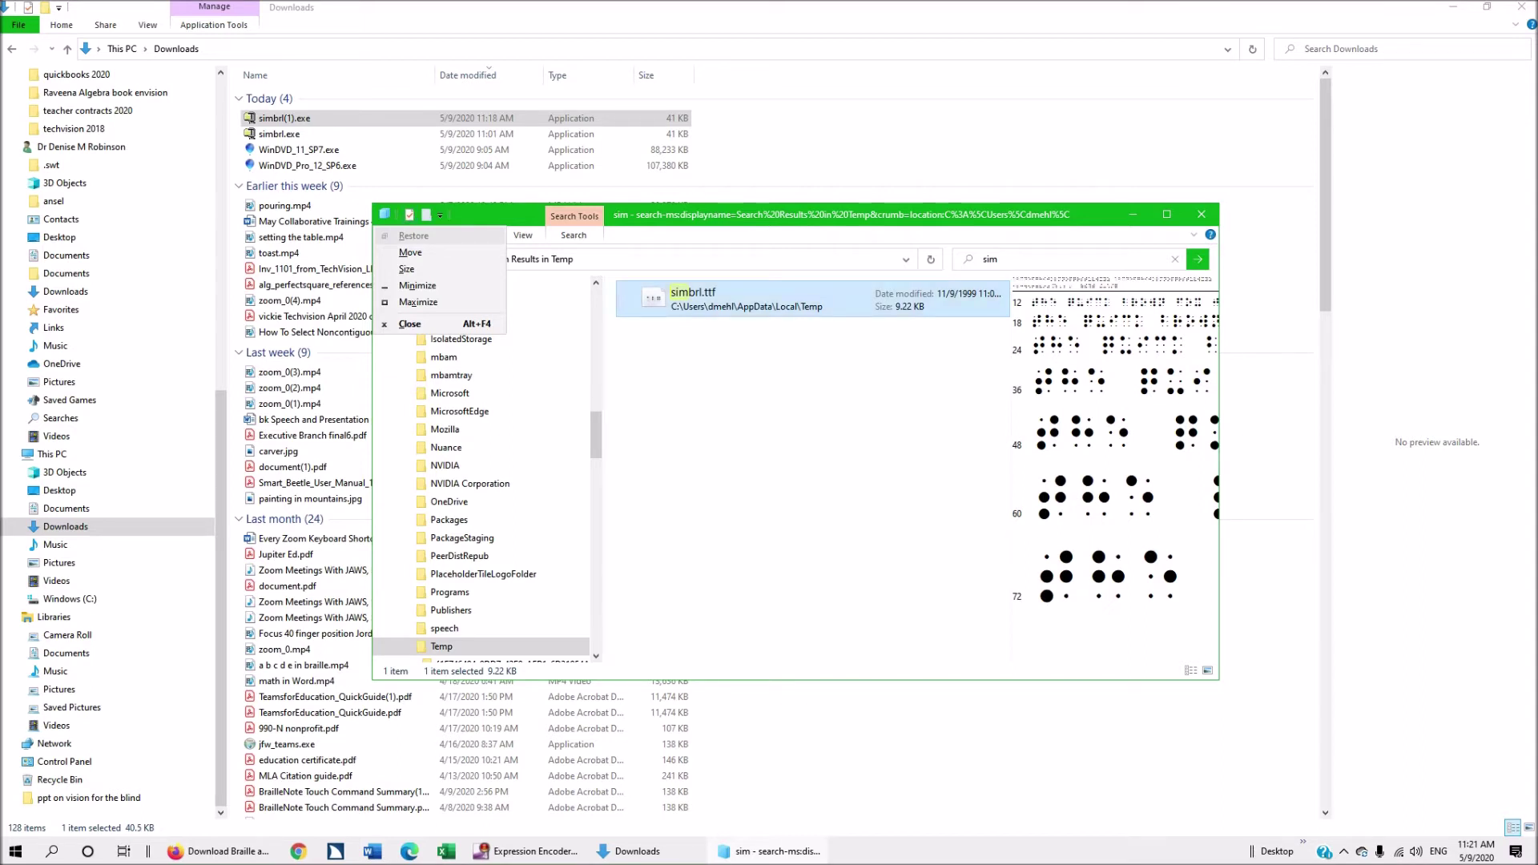
{"action": "key", "text": "Up"}
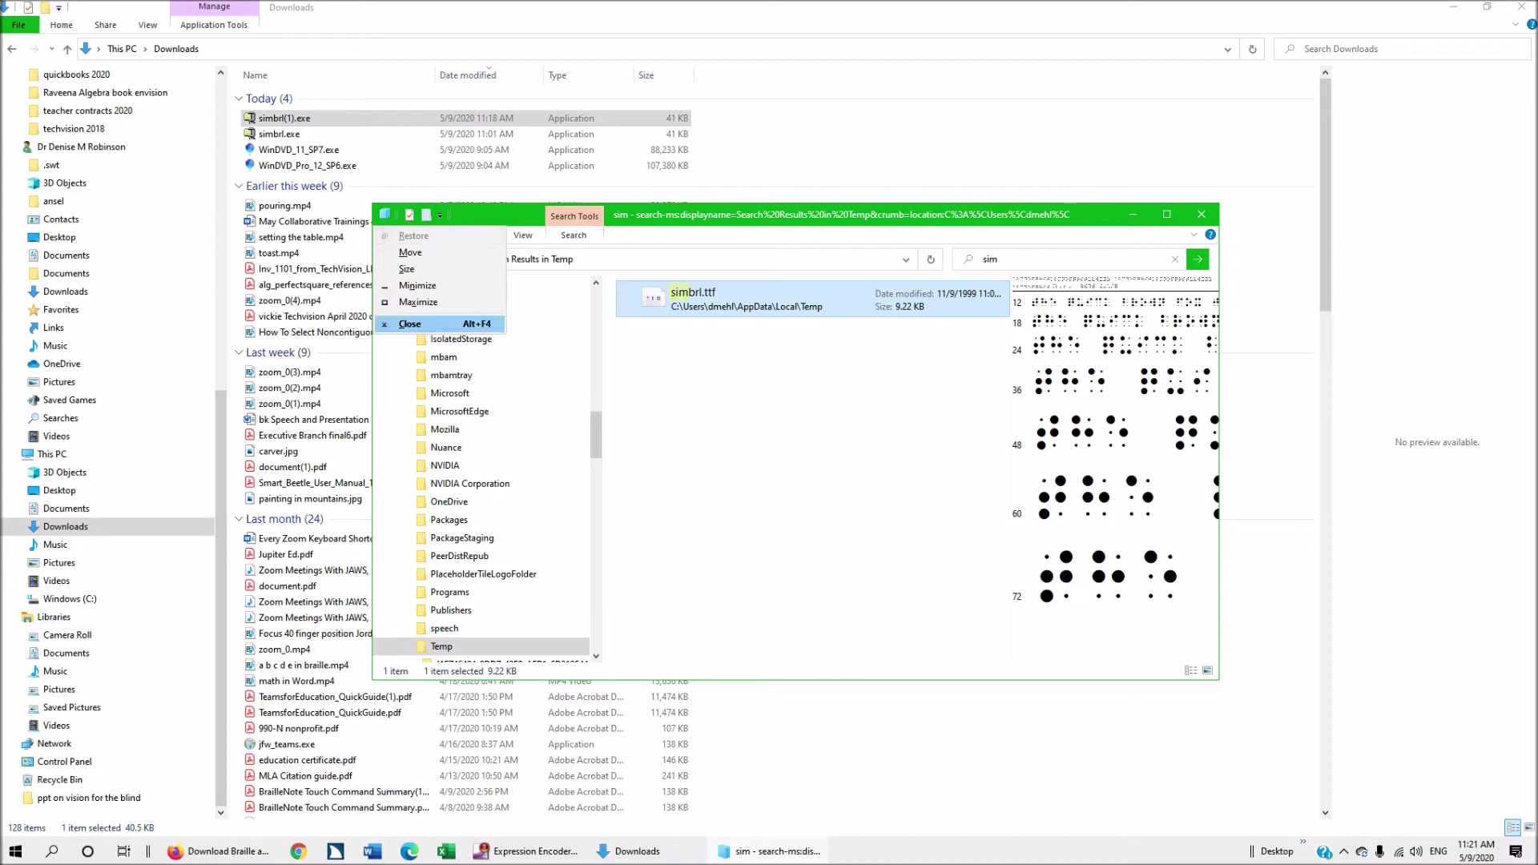
{"action": "key", "text": "Return"}
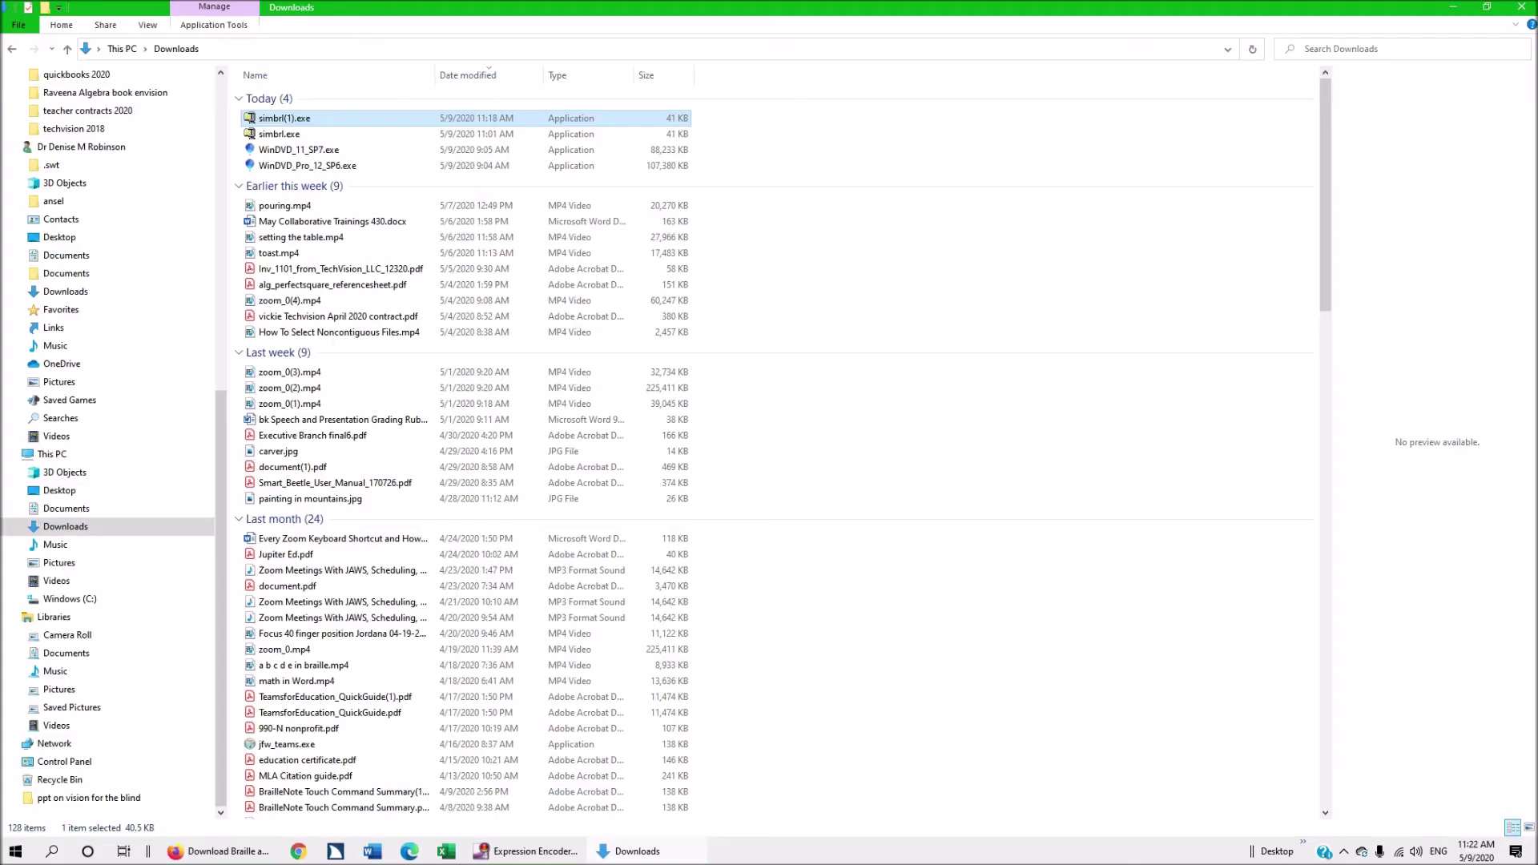
{"action": "key", "text": "alt+F4"}
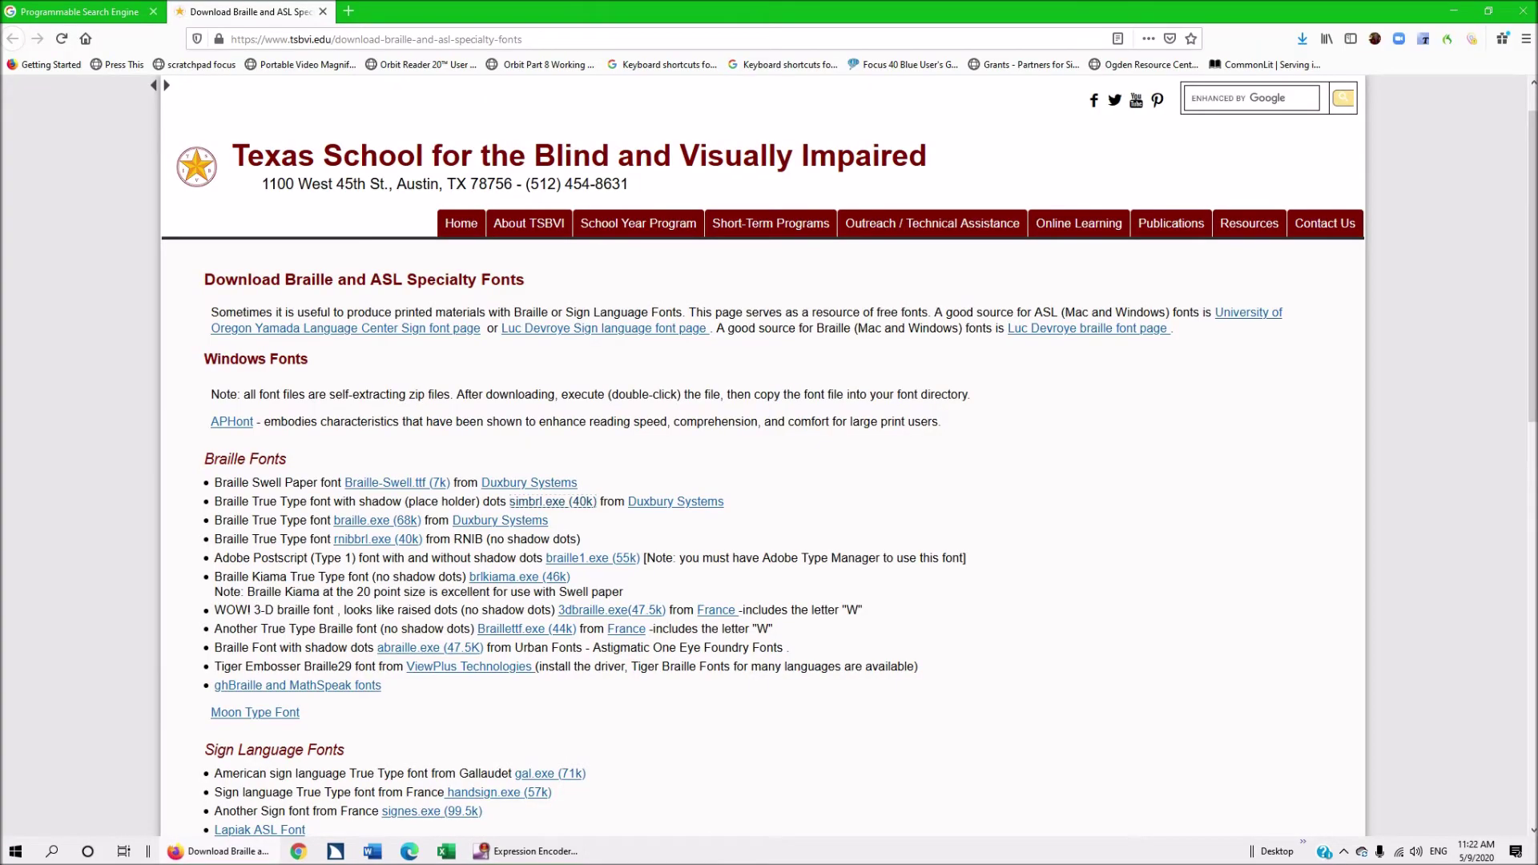
Step: Close Firefox with both its tabs and launch Word from the taskbar
{"action": "key", "text": "alt+F4"}
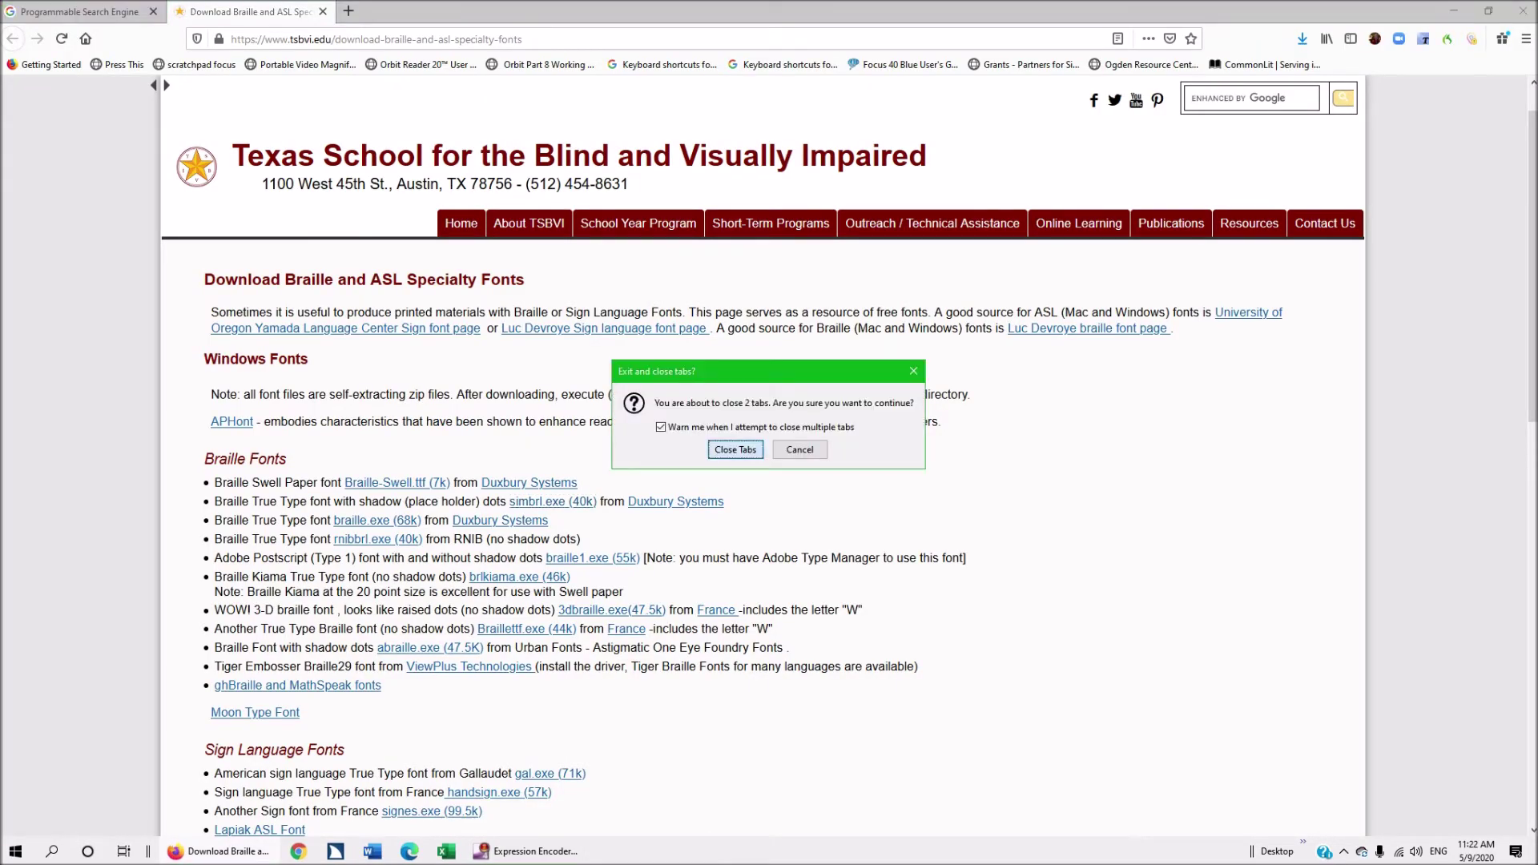
{"action": "key", "text": "Return"}
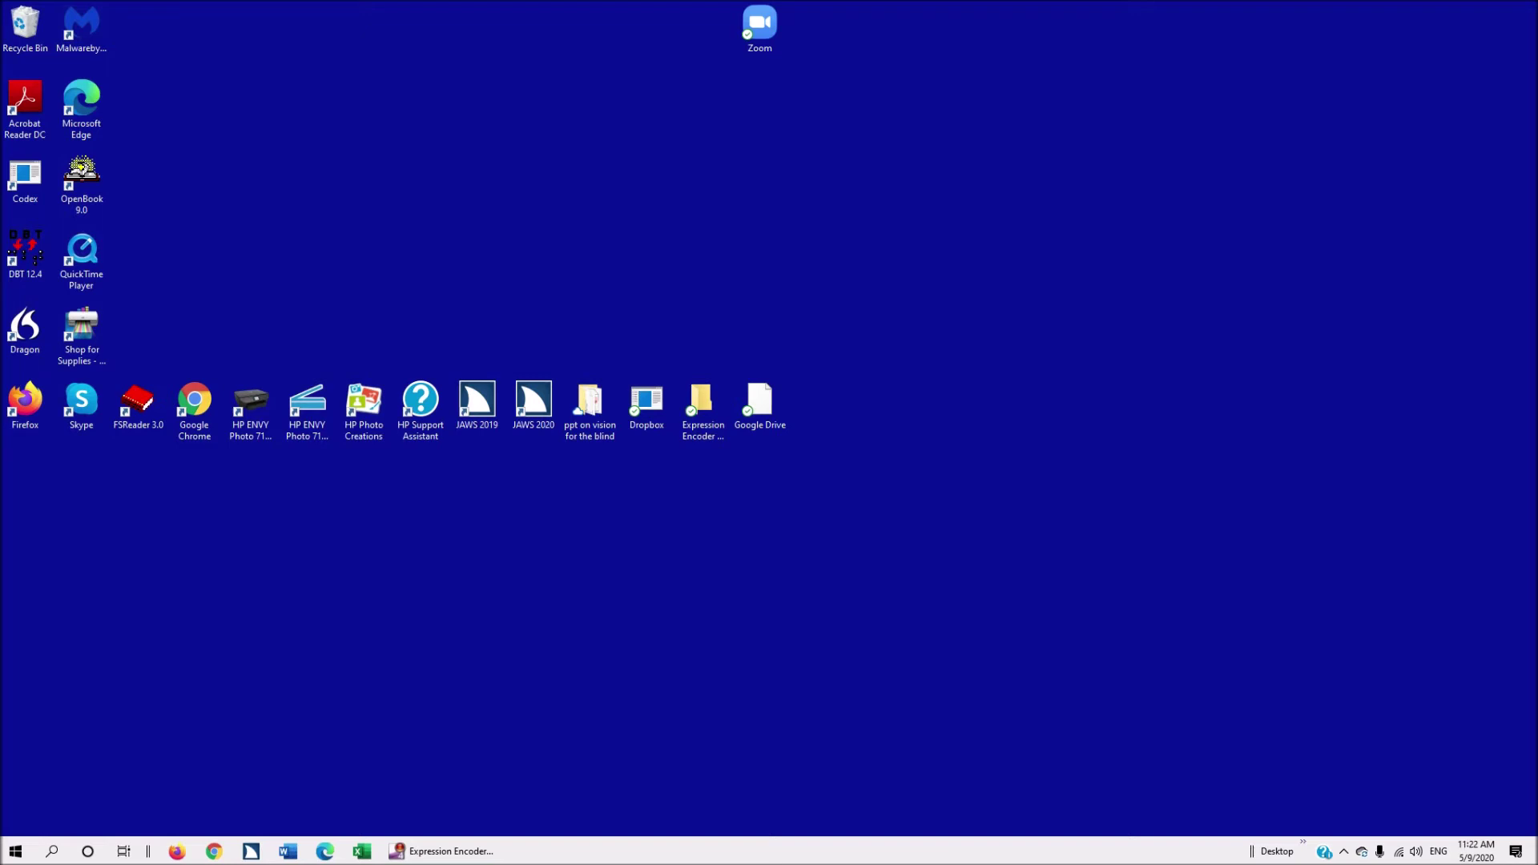
{"action": "key", "text": "super+4"}
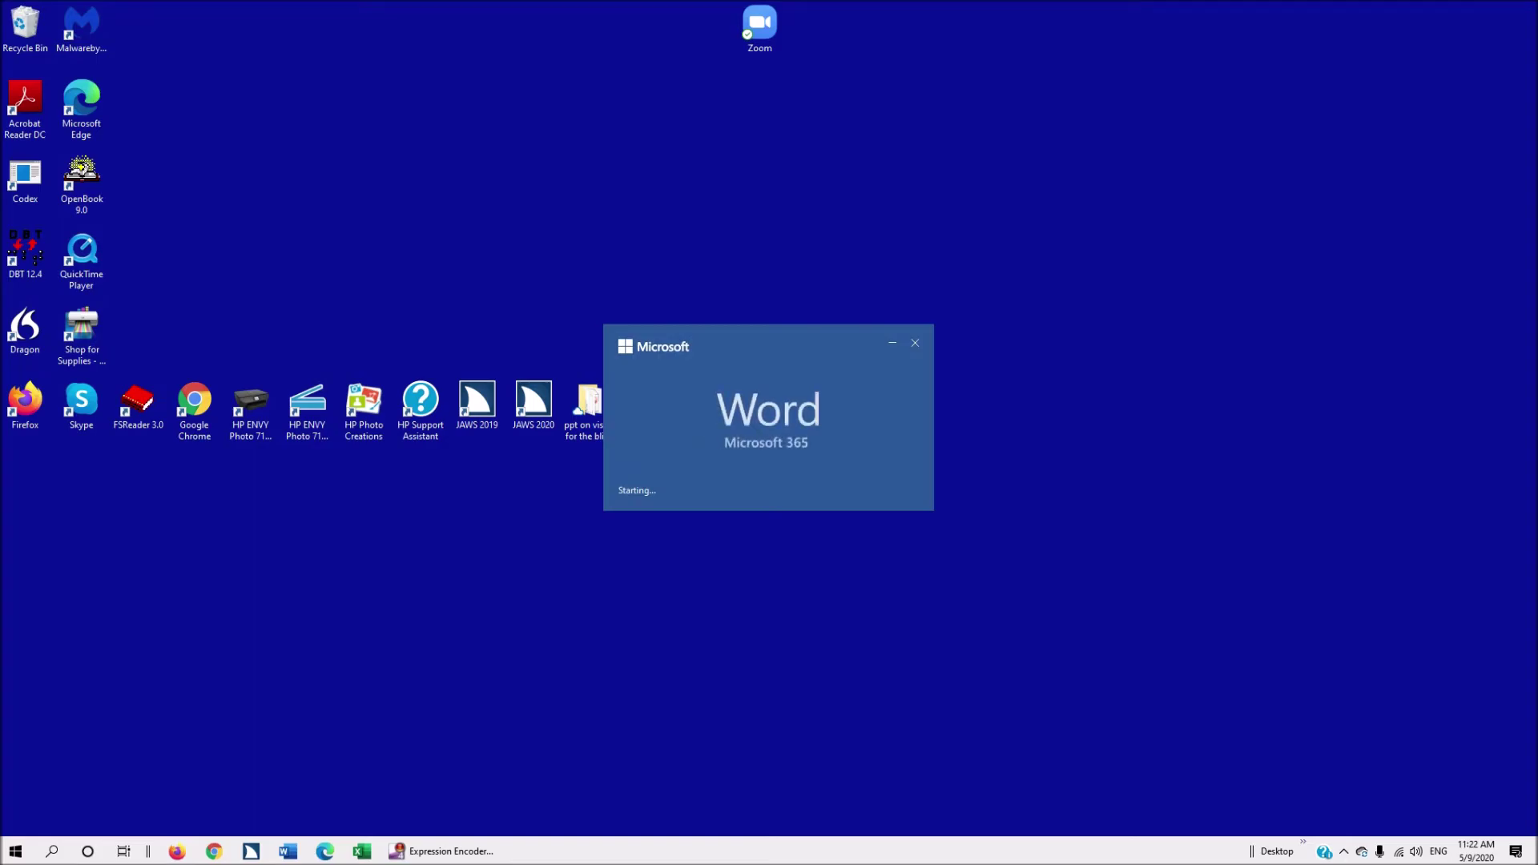
Step: Start blank Document1 and close the Navigation pane so only the empty page shows
{"action": "key", "text": "Return"}
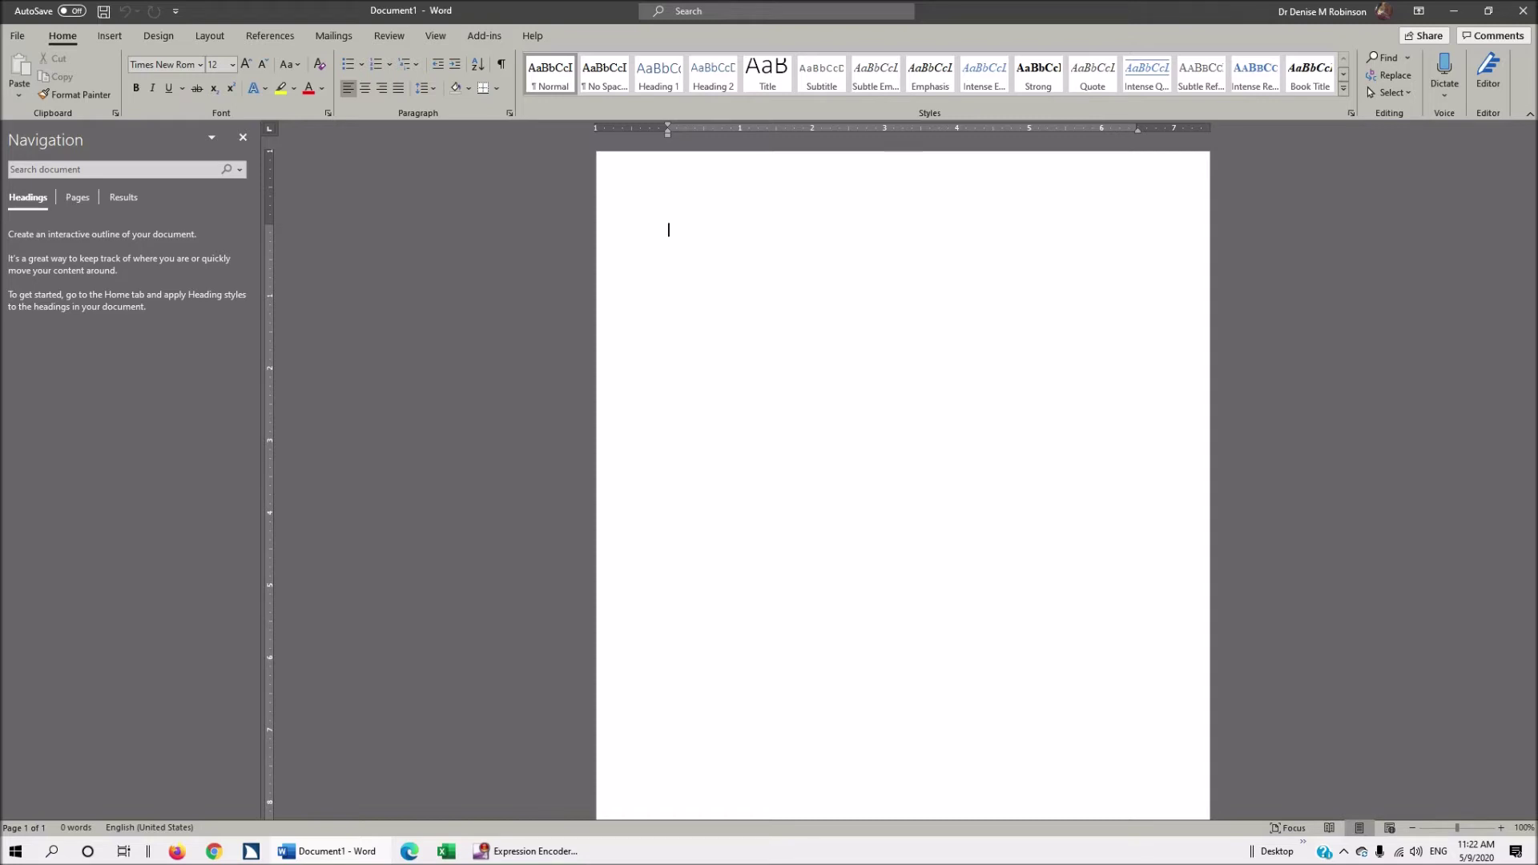
{"action": "key", "text": "ctrl+f"}
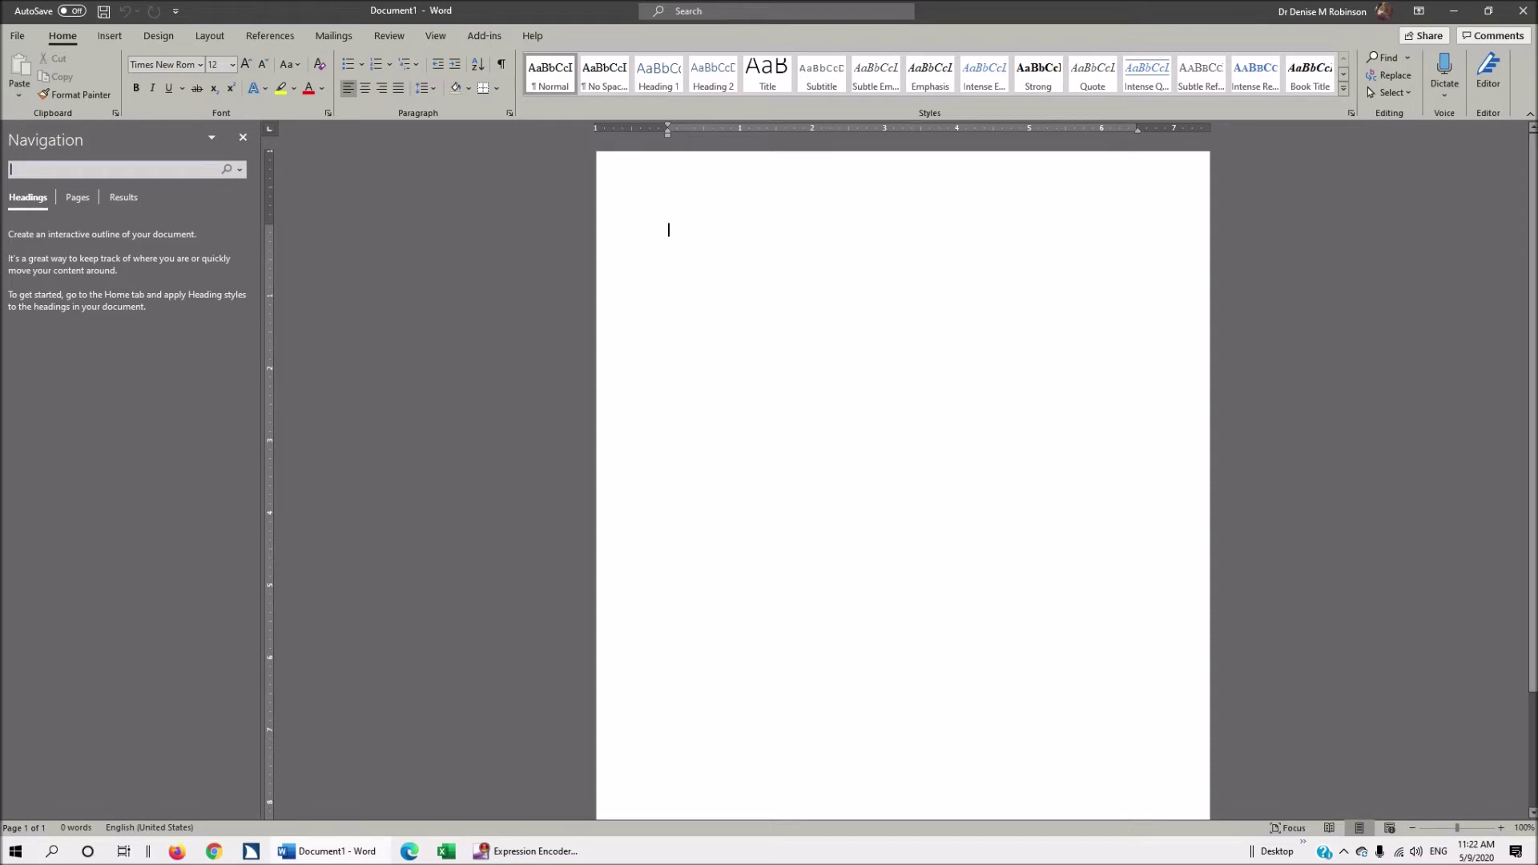
{"action": "key", "text": "ctrl+space"}
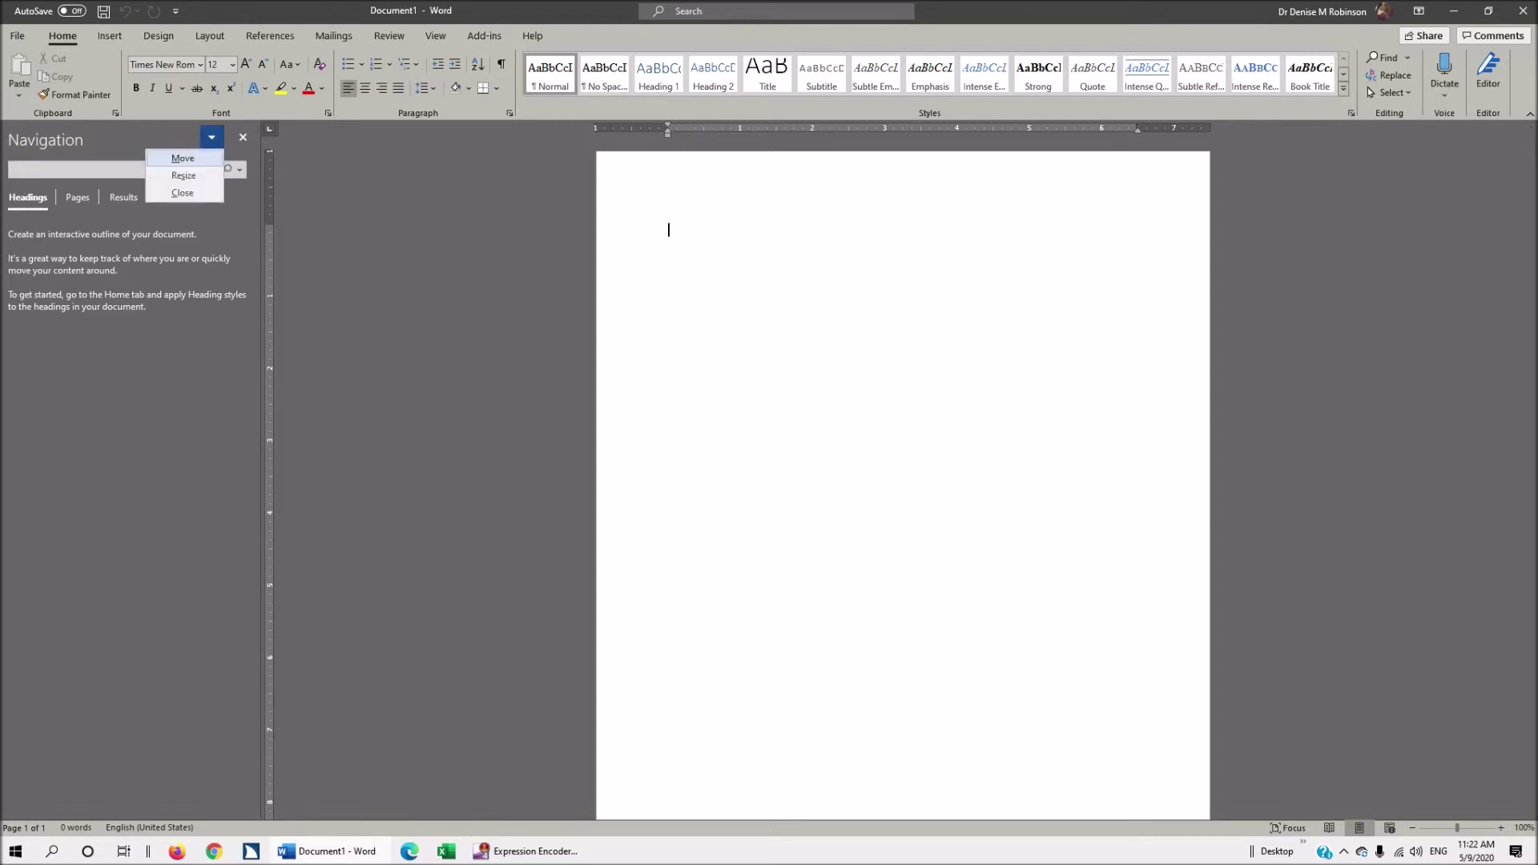
{"action": "key", "text": "c"}
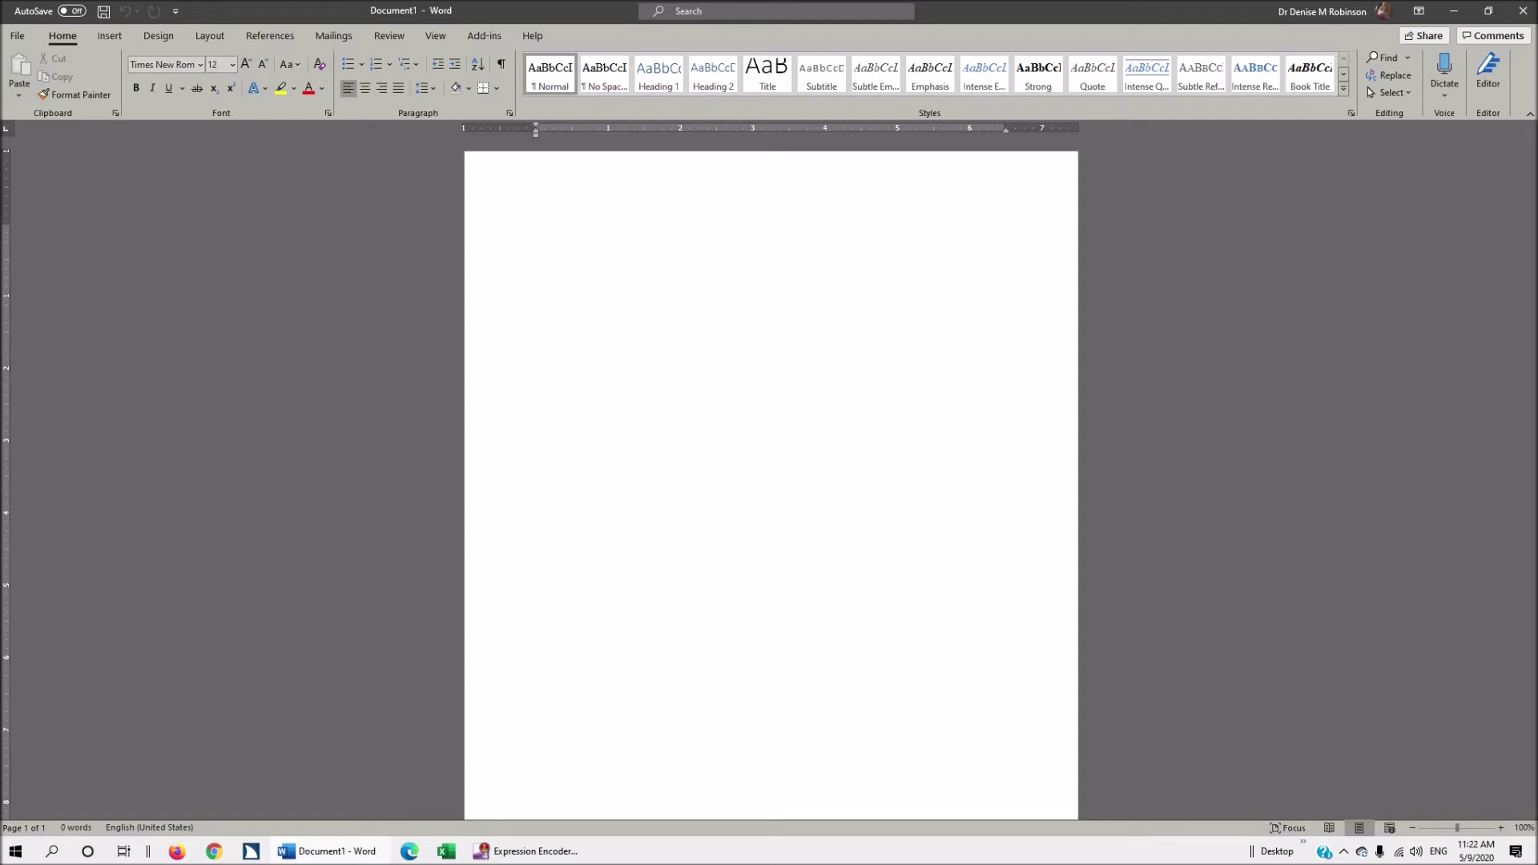
Step: Set the document zoom to 350% through the Zoom dialog
{"action": "key", "text": "alt+v"}
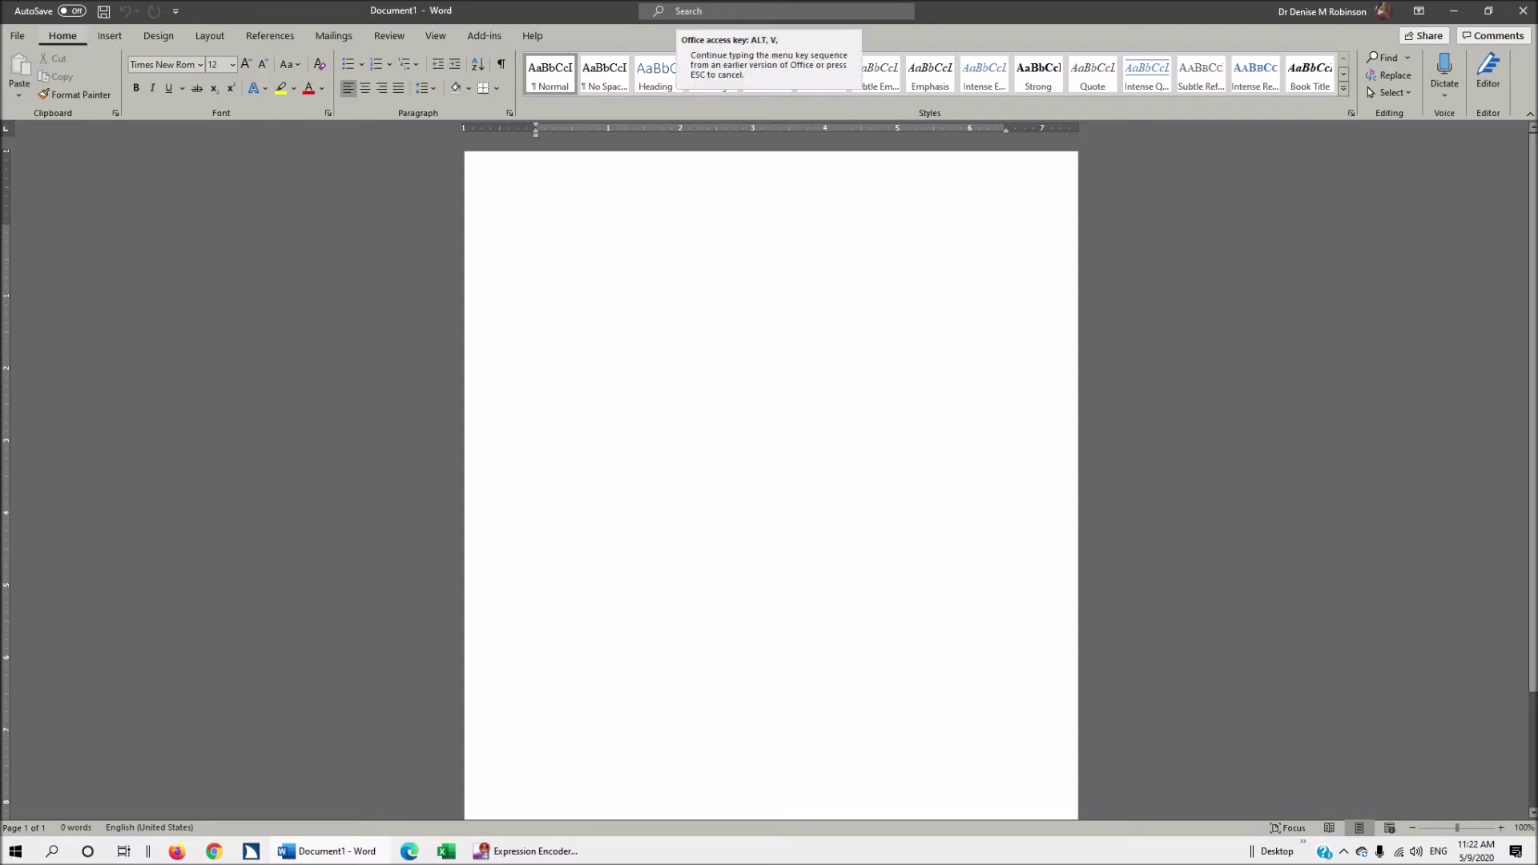
{"action": "key", "text": "z"}
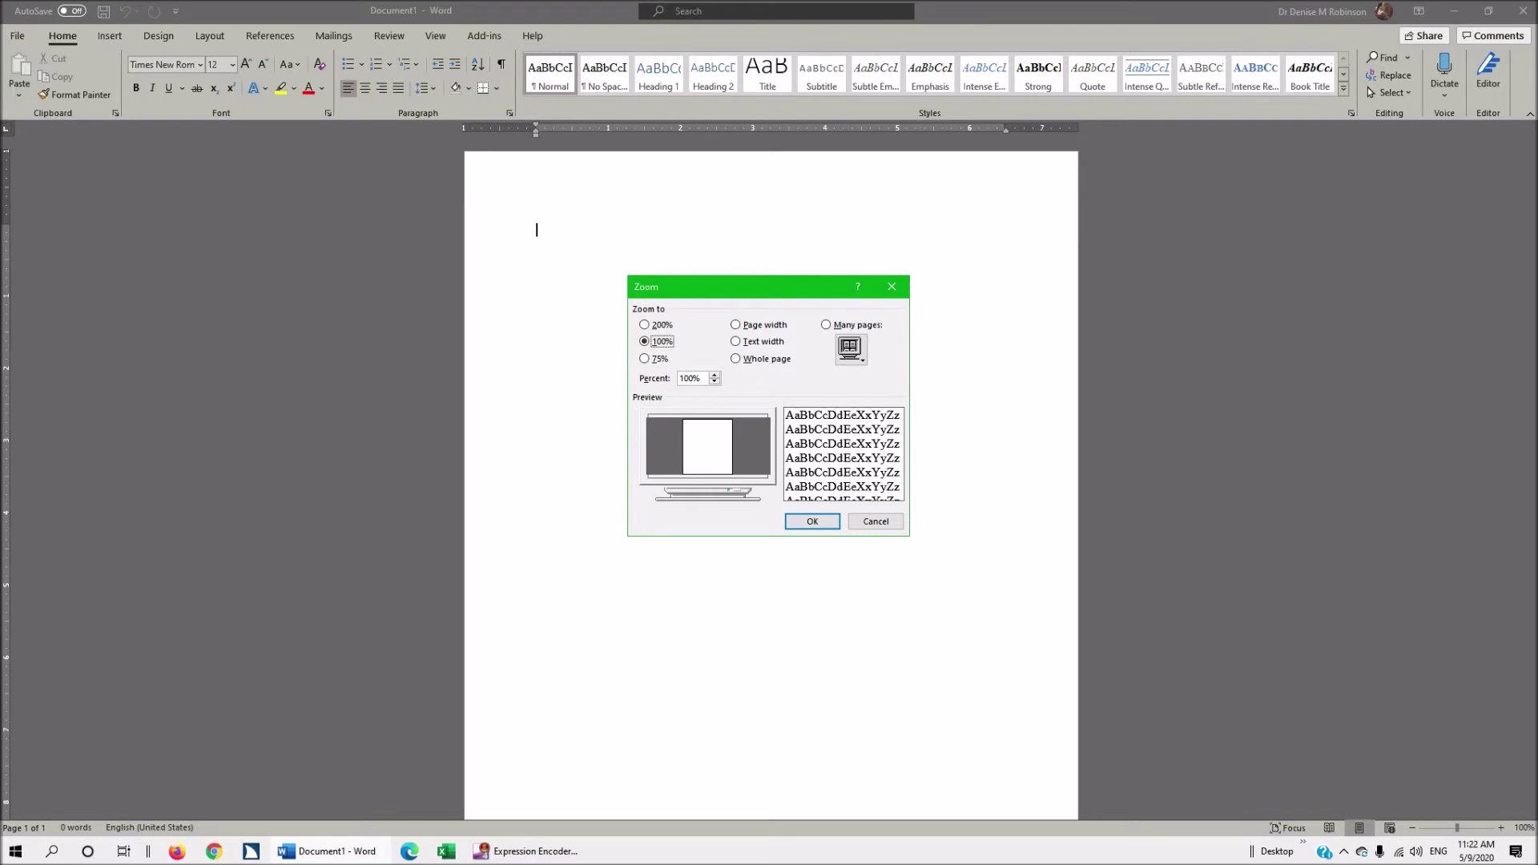
{"action": "key", "text": "Tab"}
{"action": "type", "text": "350"}
{"action": "key", "text": "Return"}
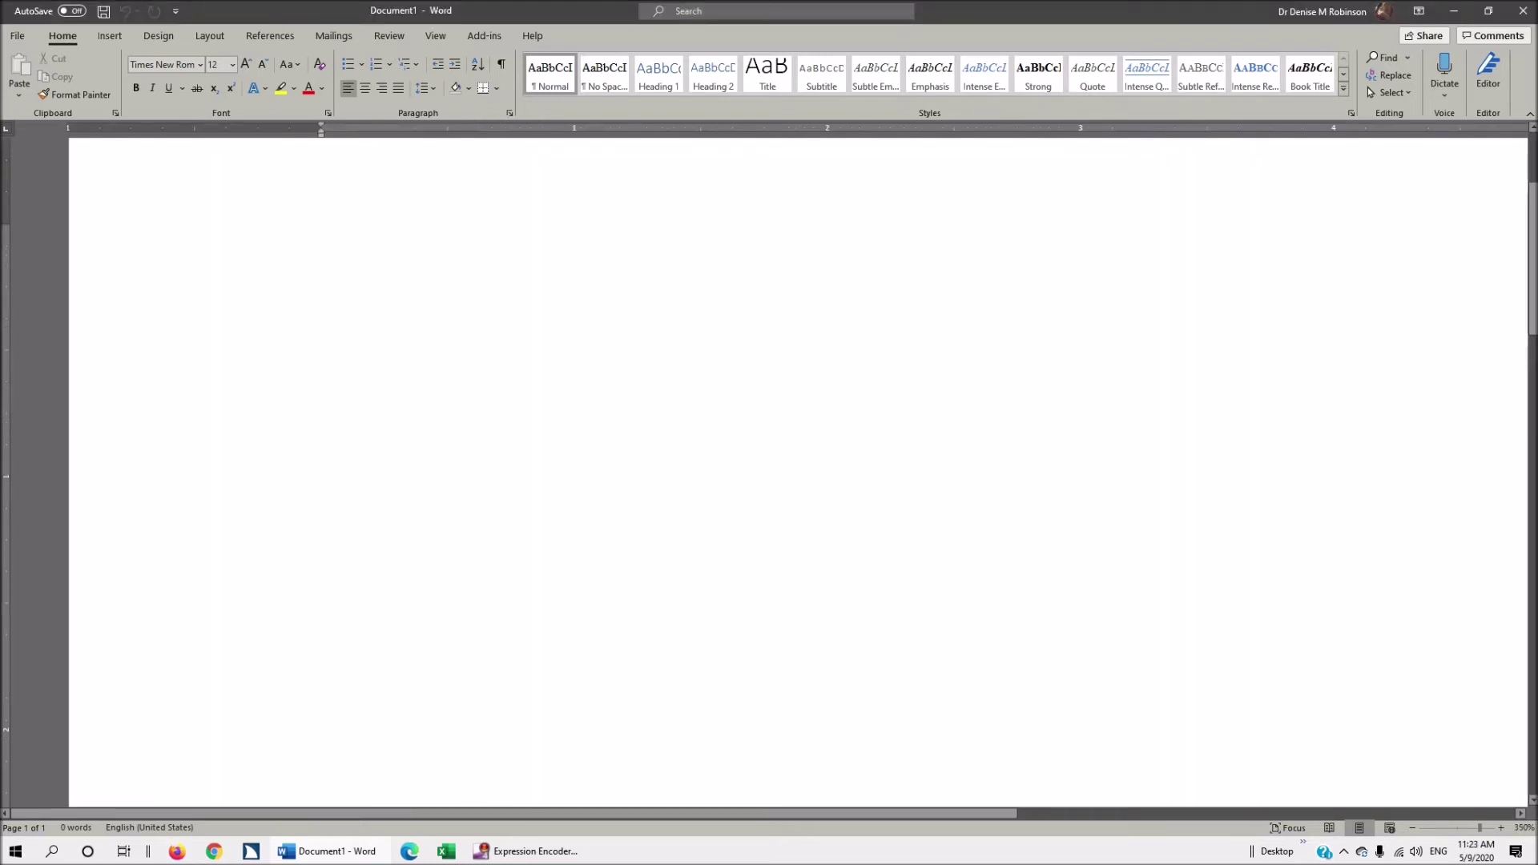
Step: Type test letters 'gg', then delete them from the page
{"action": "type", "text": "gg"}
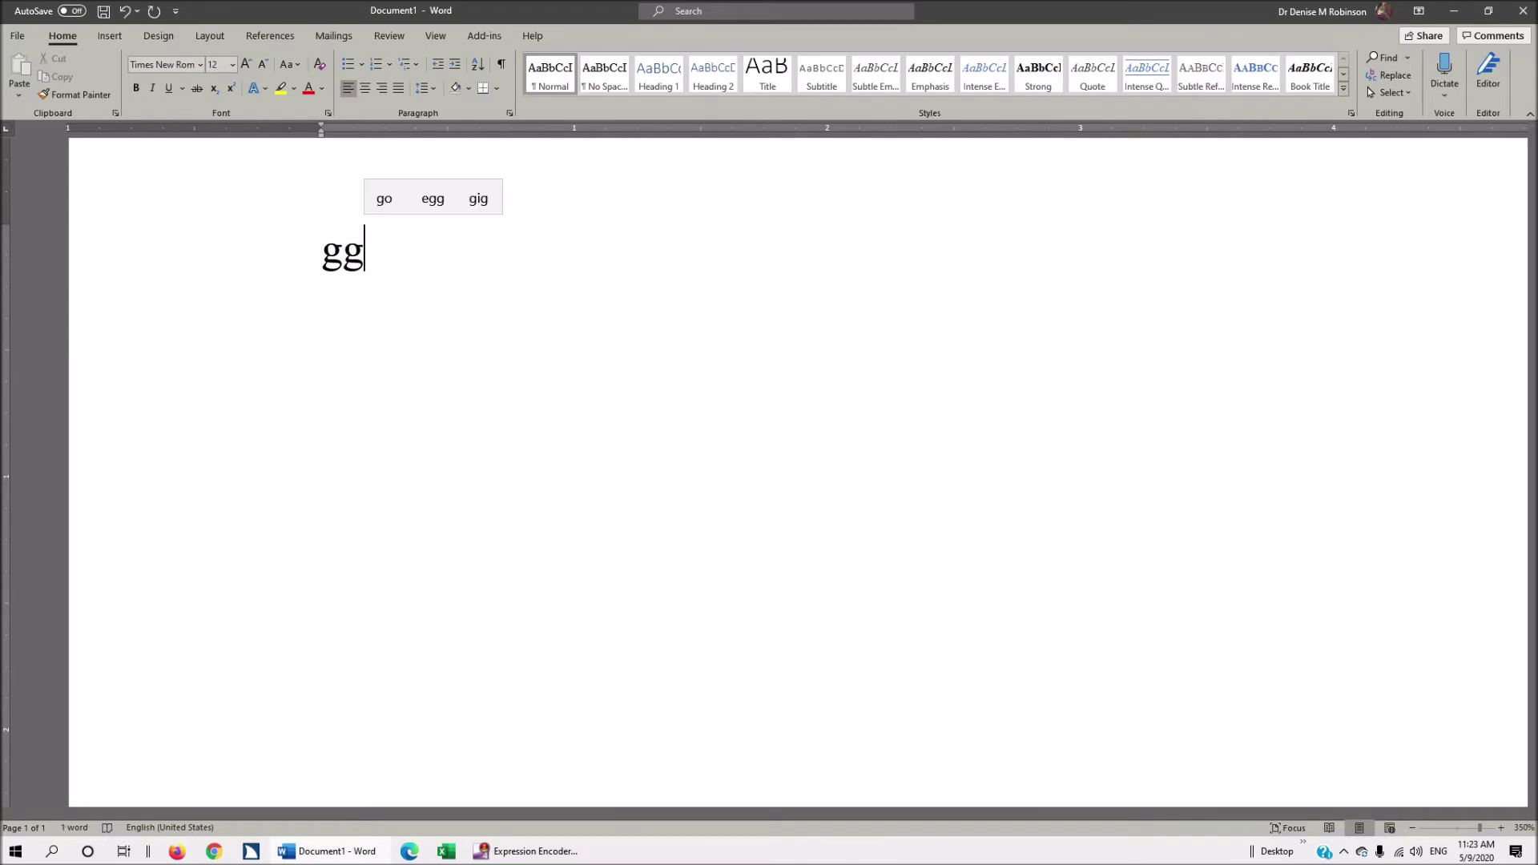
{"action": "key", "text": "BackSpace"}
{"action": "key", "text": "BackSpace"}
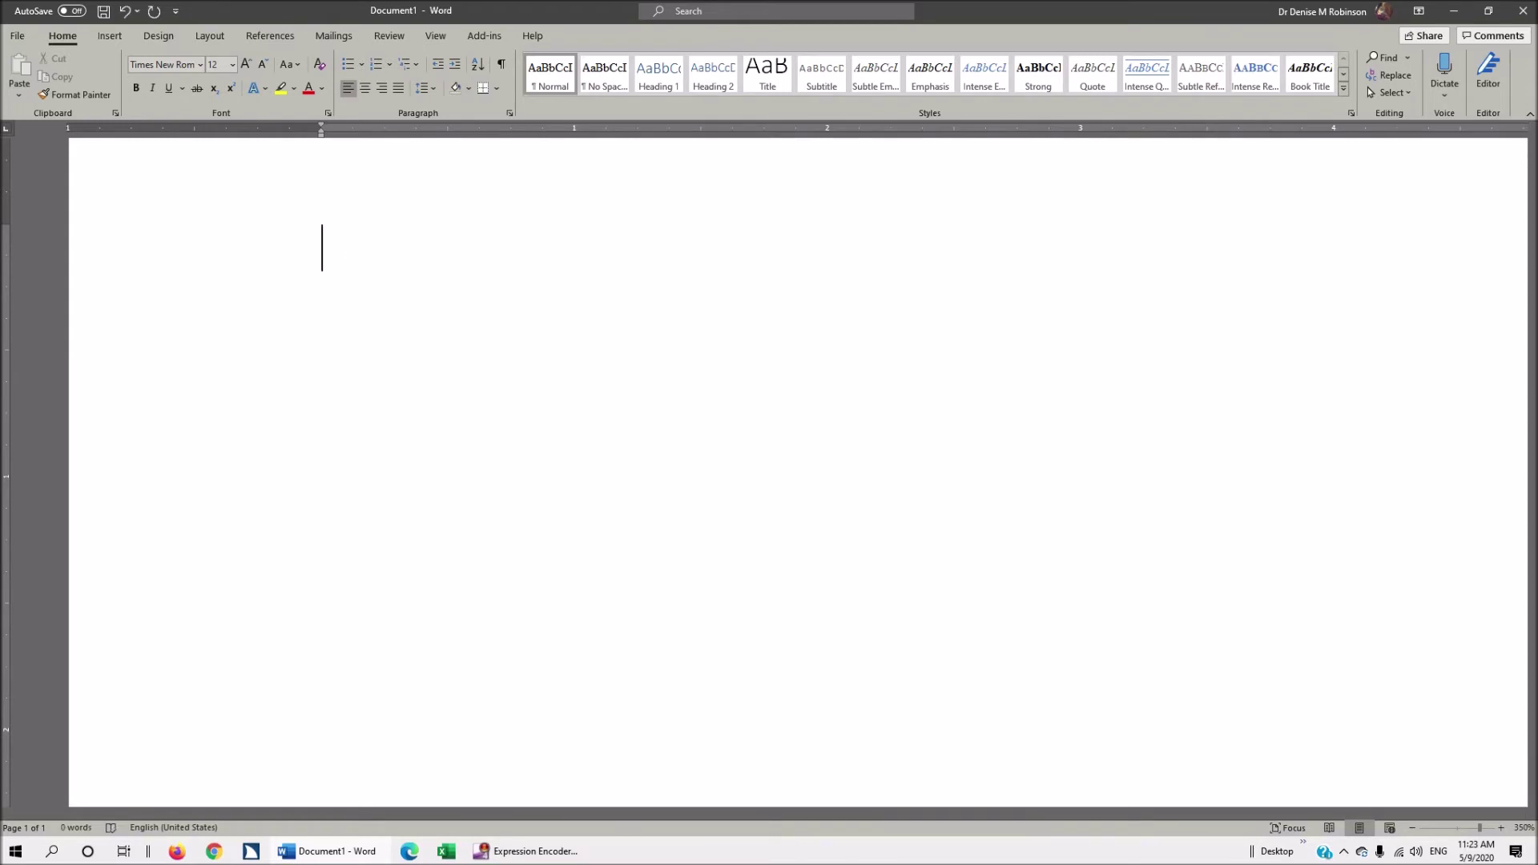
{"action": "left_click", "coordinate": [736, 450]}
Step: In the Font dialog, choose SimBraille and enter size 30
{"action": "key", "text": "ctrl+d"}
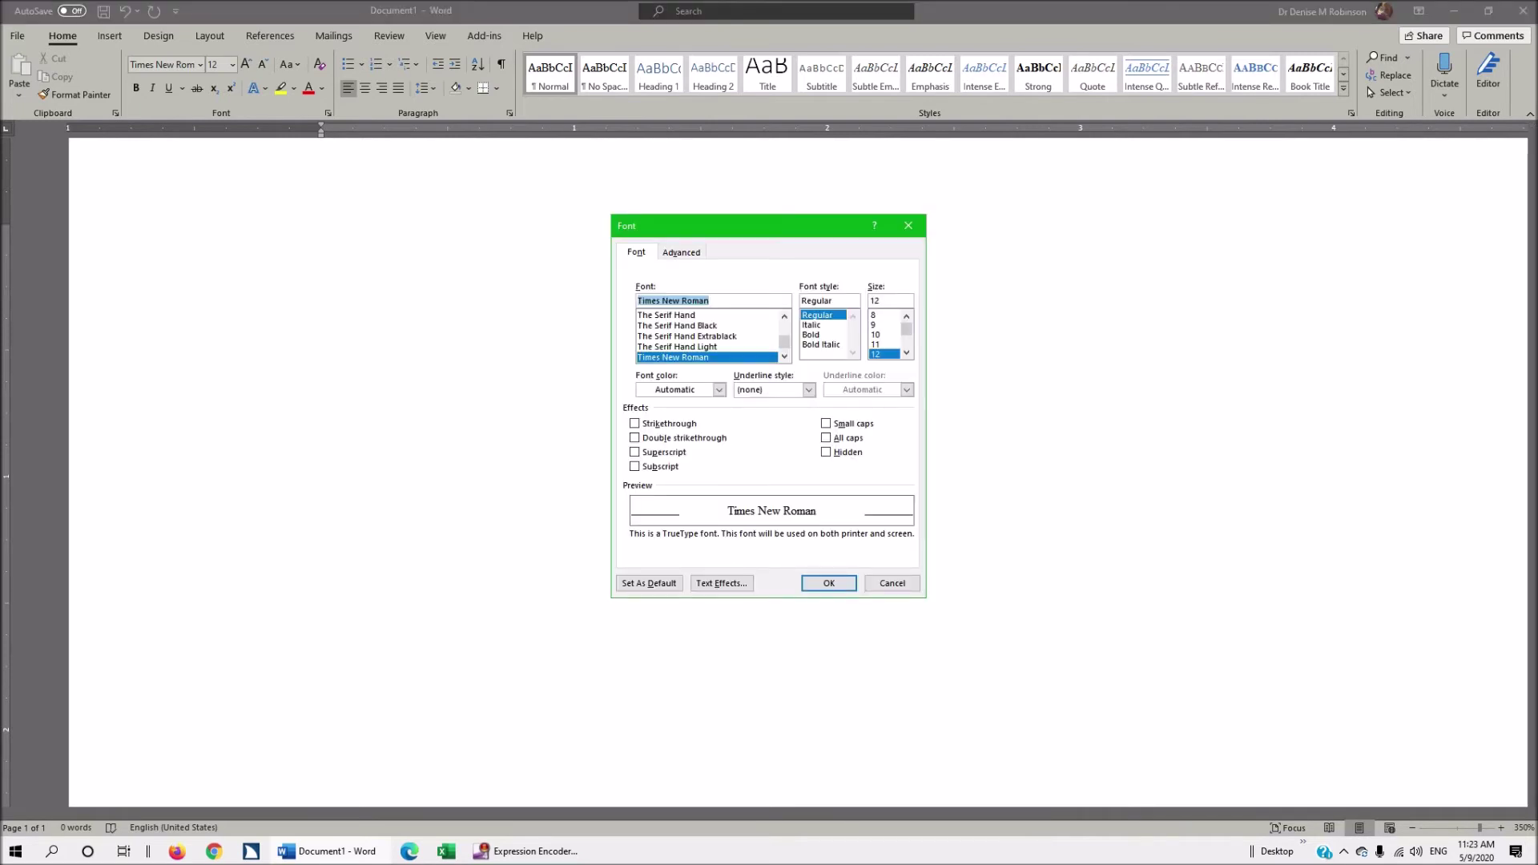
{"action": "type", "text": "s"}
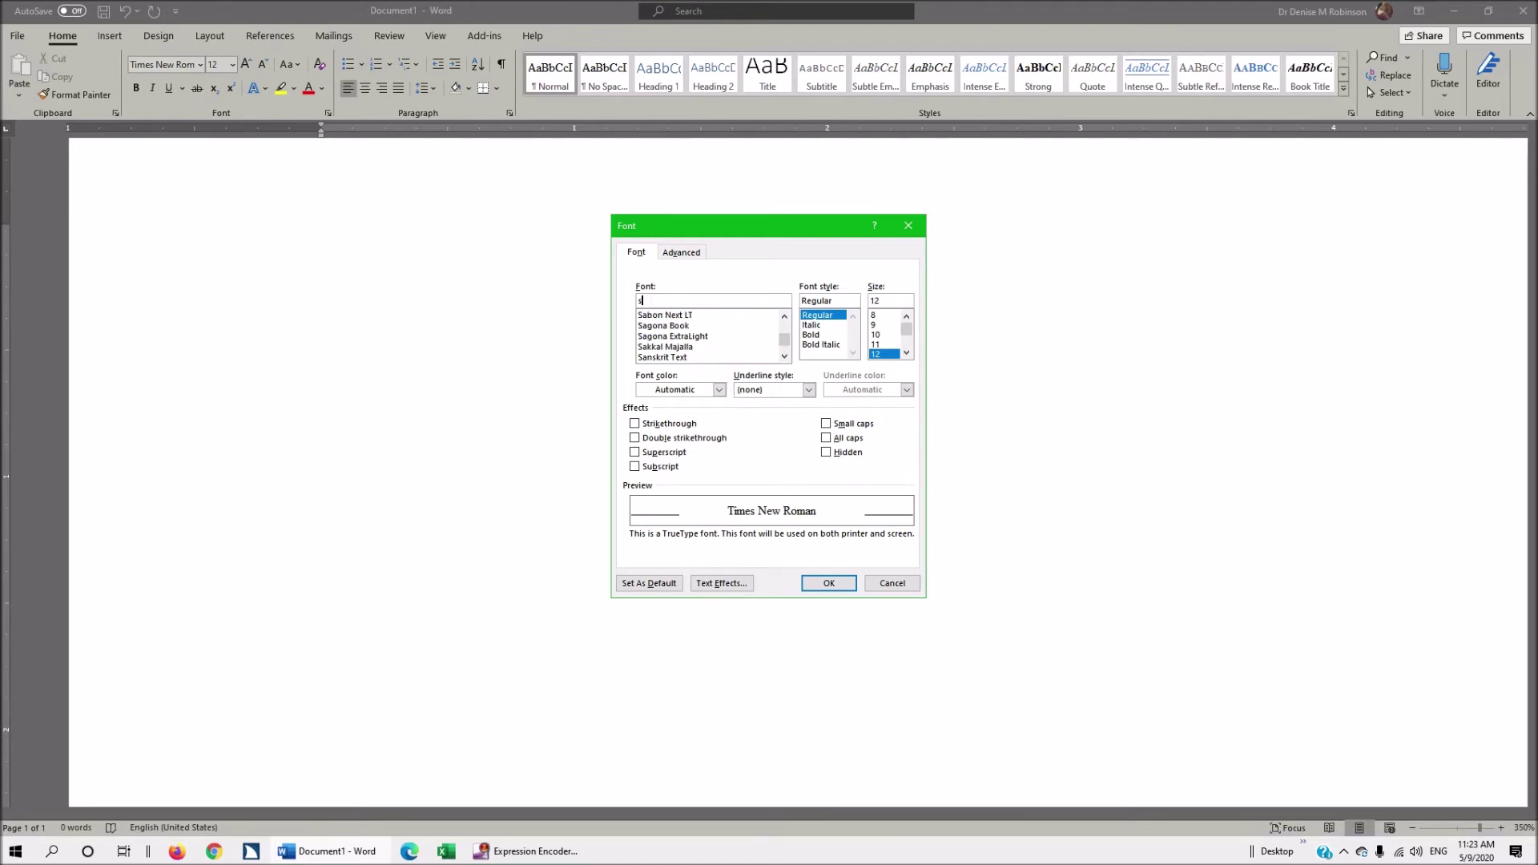
{"action": "type", "text": "imBraille"}
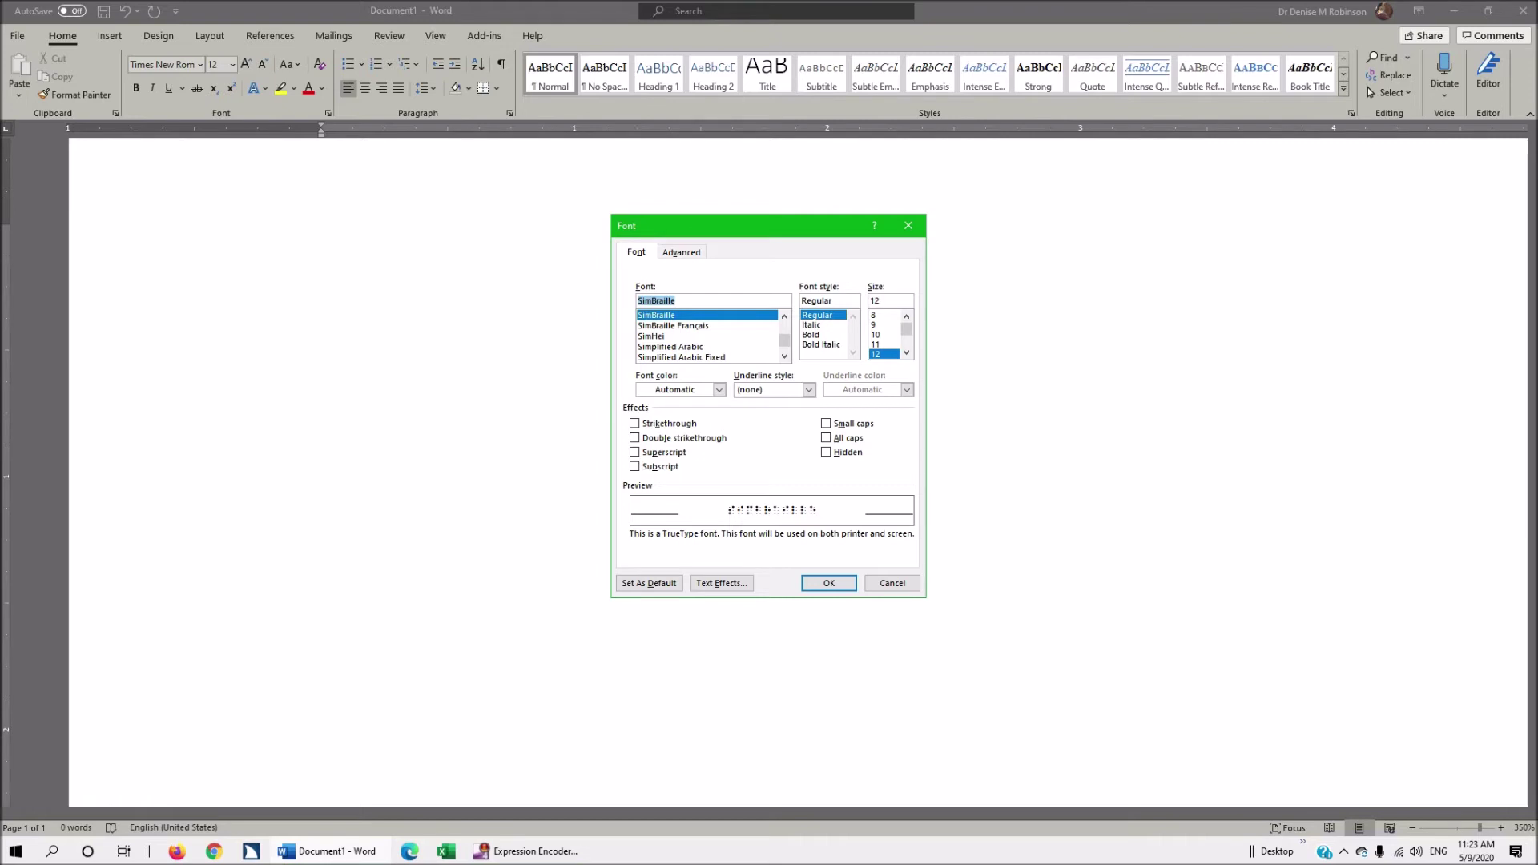
{"action": "key", "text": "Tab"}
{"action": "key", "text": "Tab"}
{"action": "type", "text": "30"}
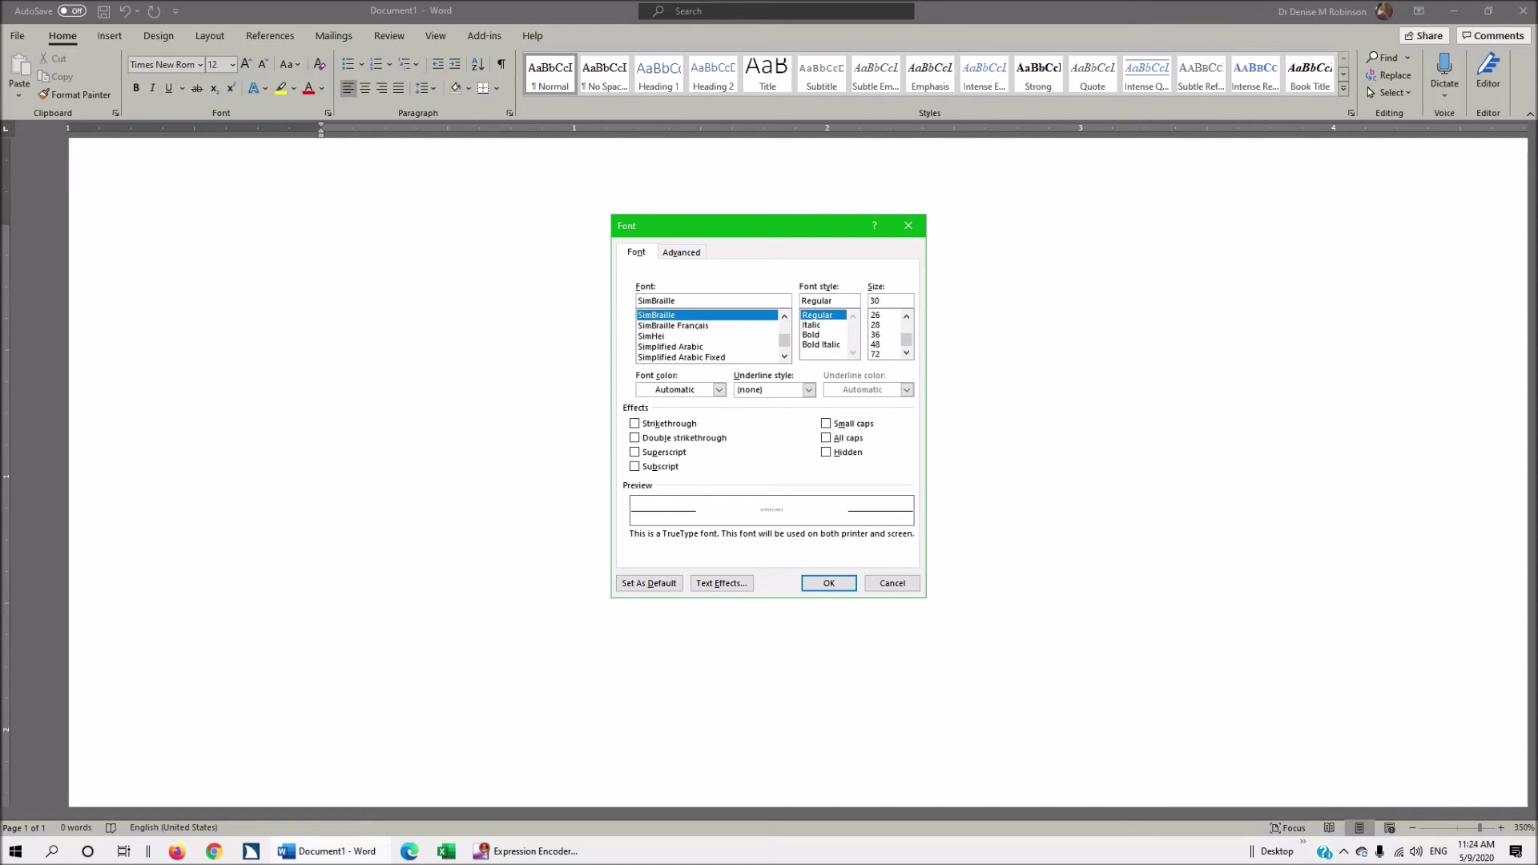
Step: Make SimBraille 30 pt the default font for all documents based on Normal.dotm
{"action": "key", "text": "alt+d"}
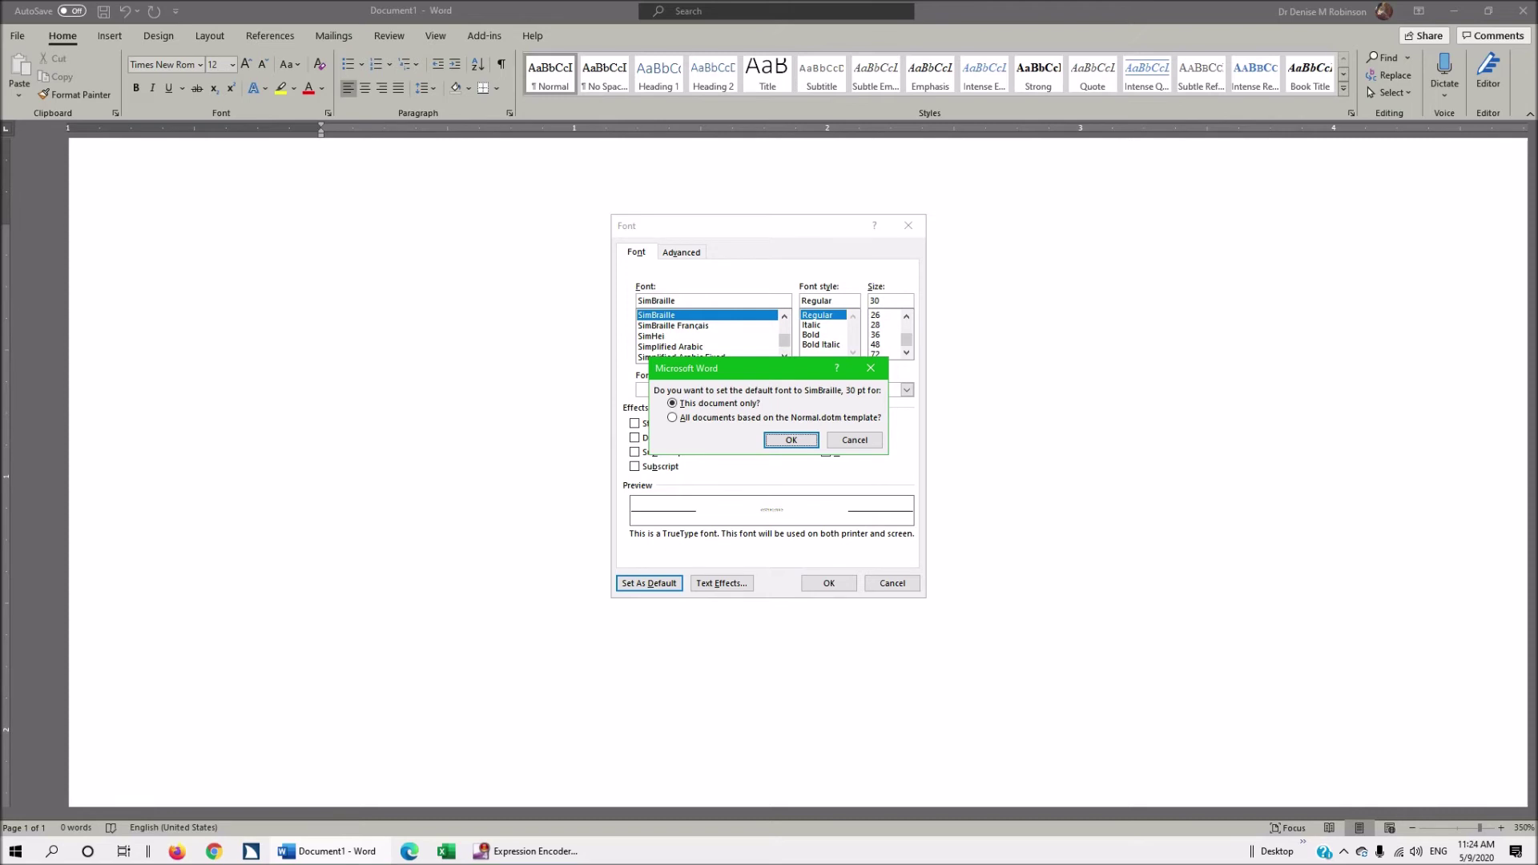
{"action": "key", "text": "shift+Tab"}
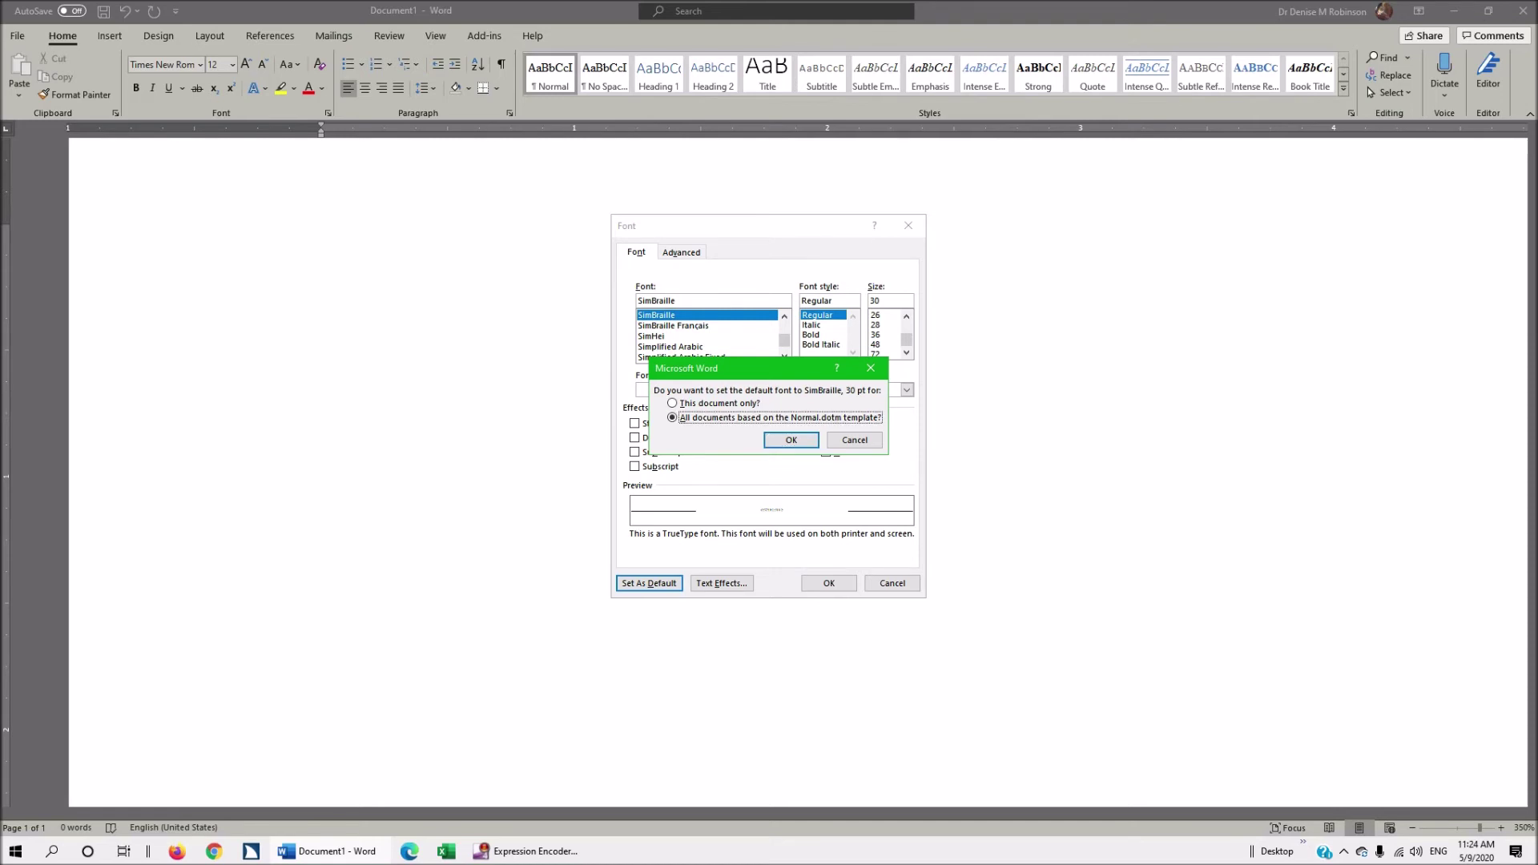
{"action": "key", "text": "Return"}
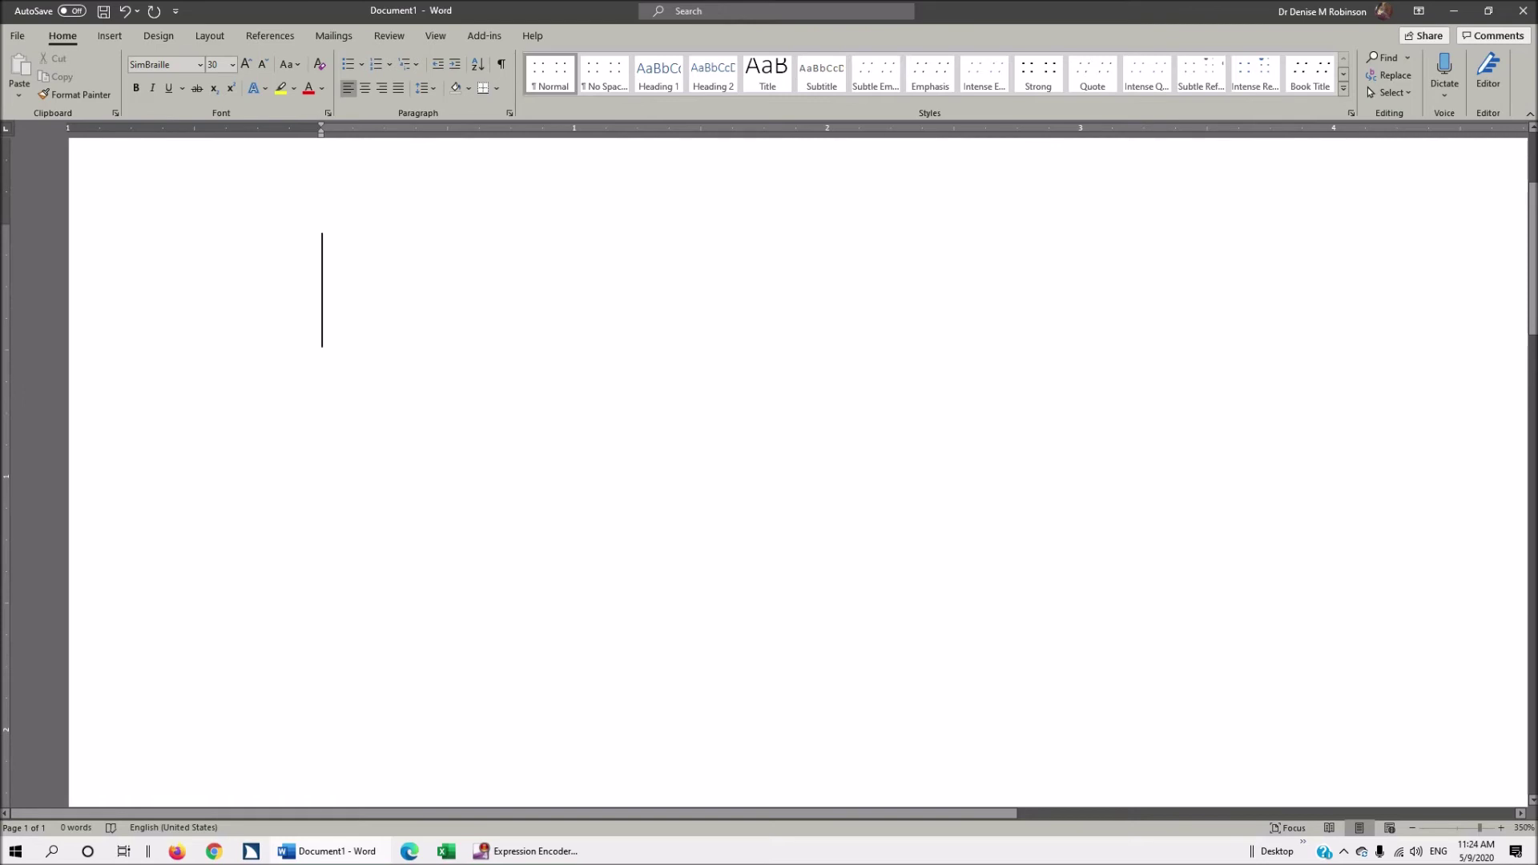
Step: Type 'abc' and 'apple' on separate lines as braille dots, then bring up Start
{"action": "type", "text": "a"}
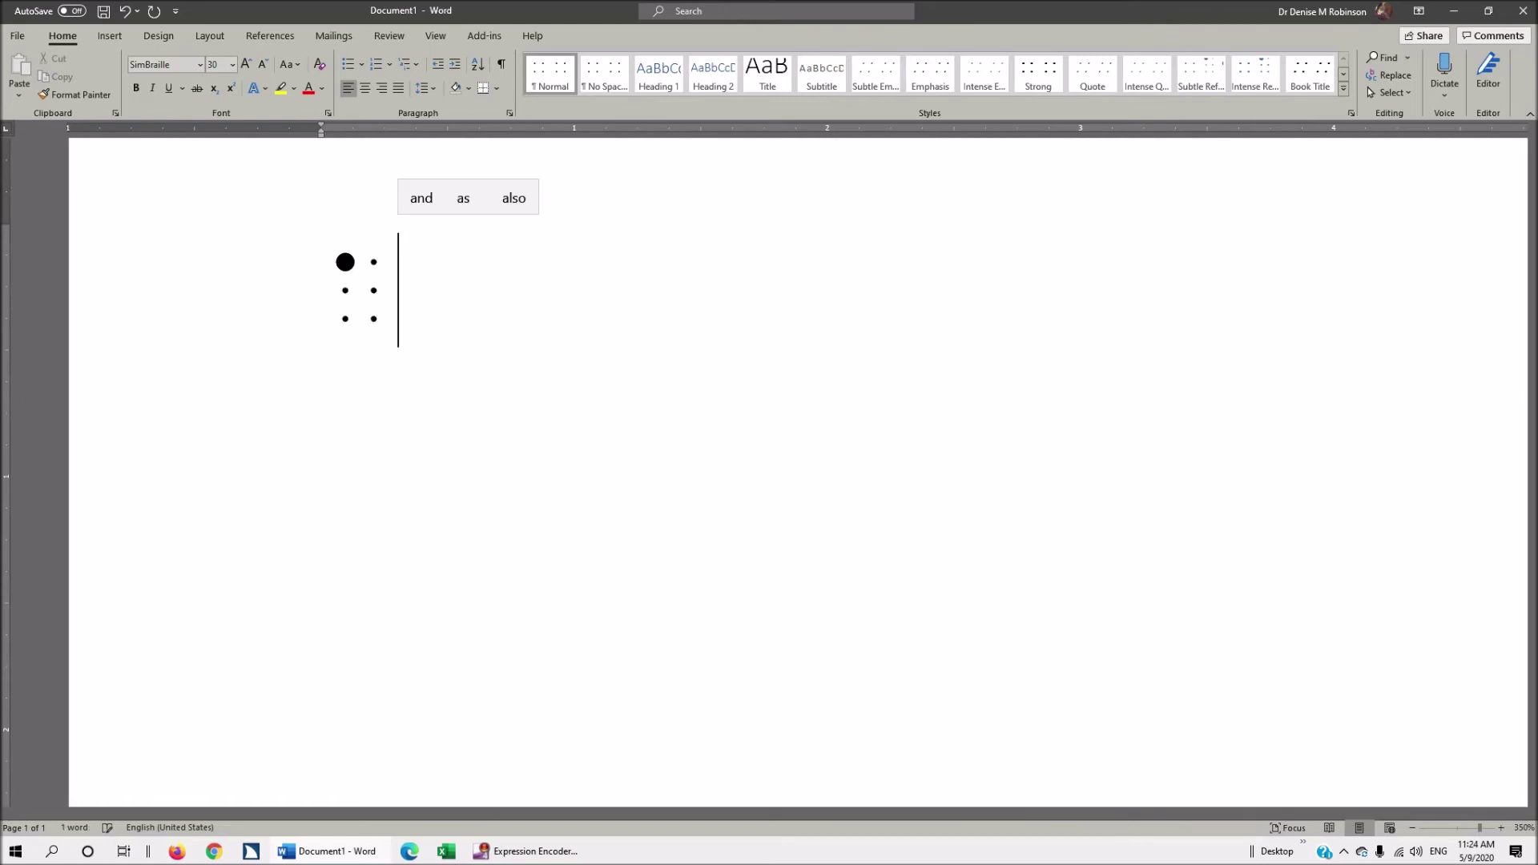
{"action": "type", "text": "b"}
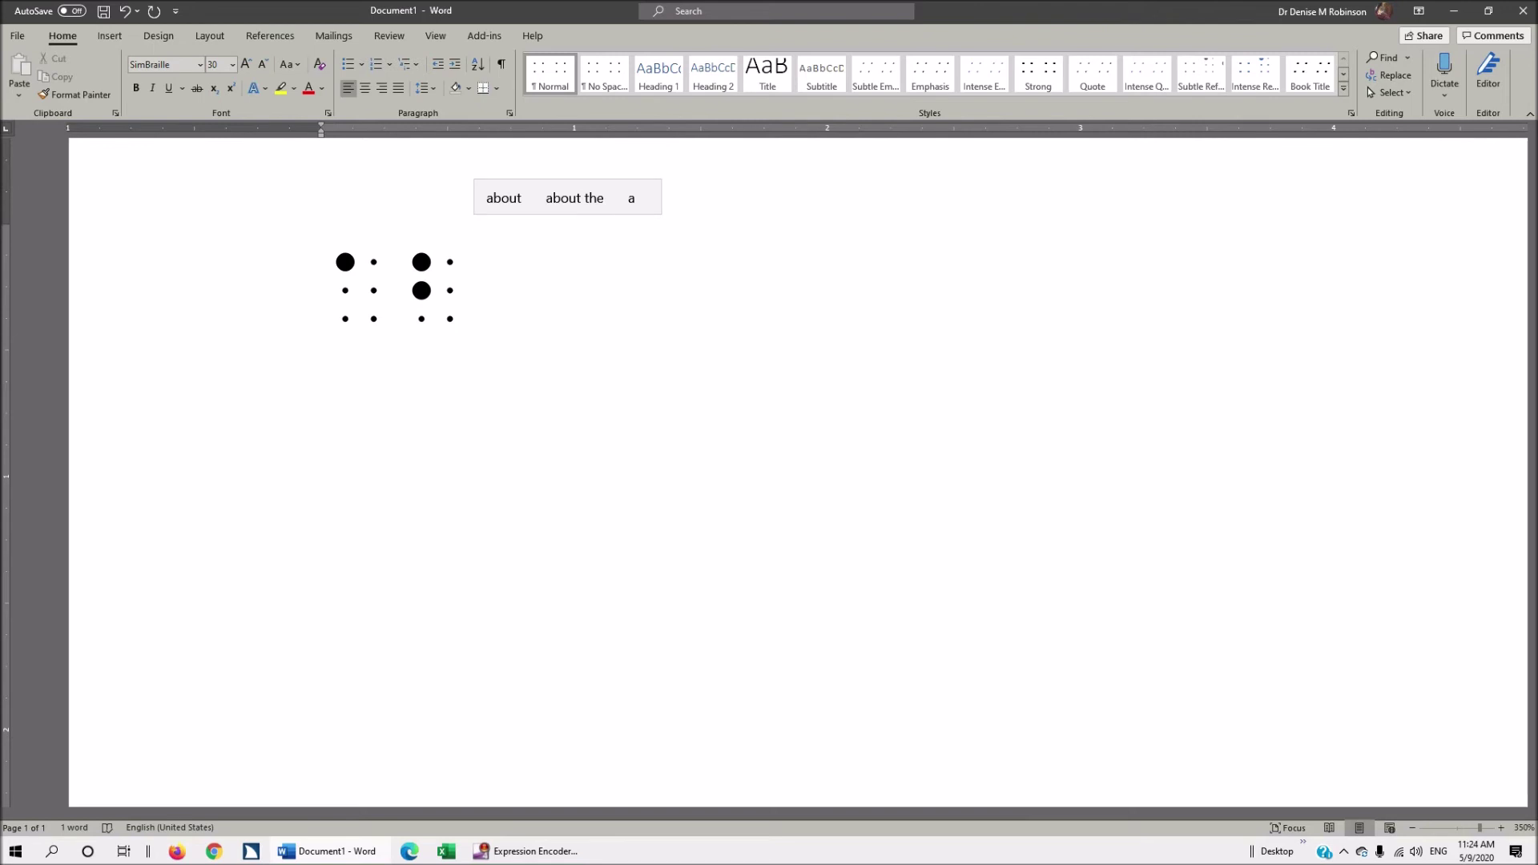
{"action": "type", "text": "c"}
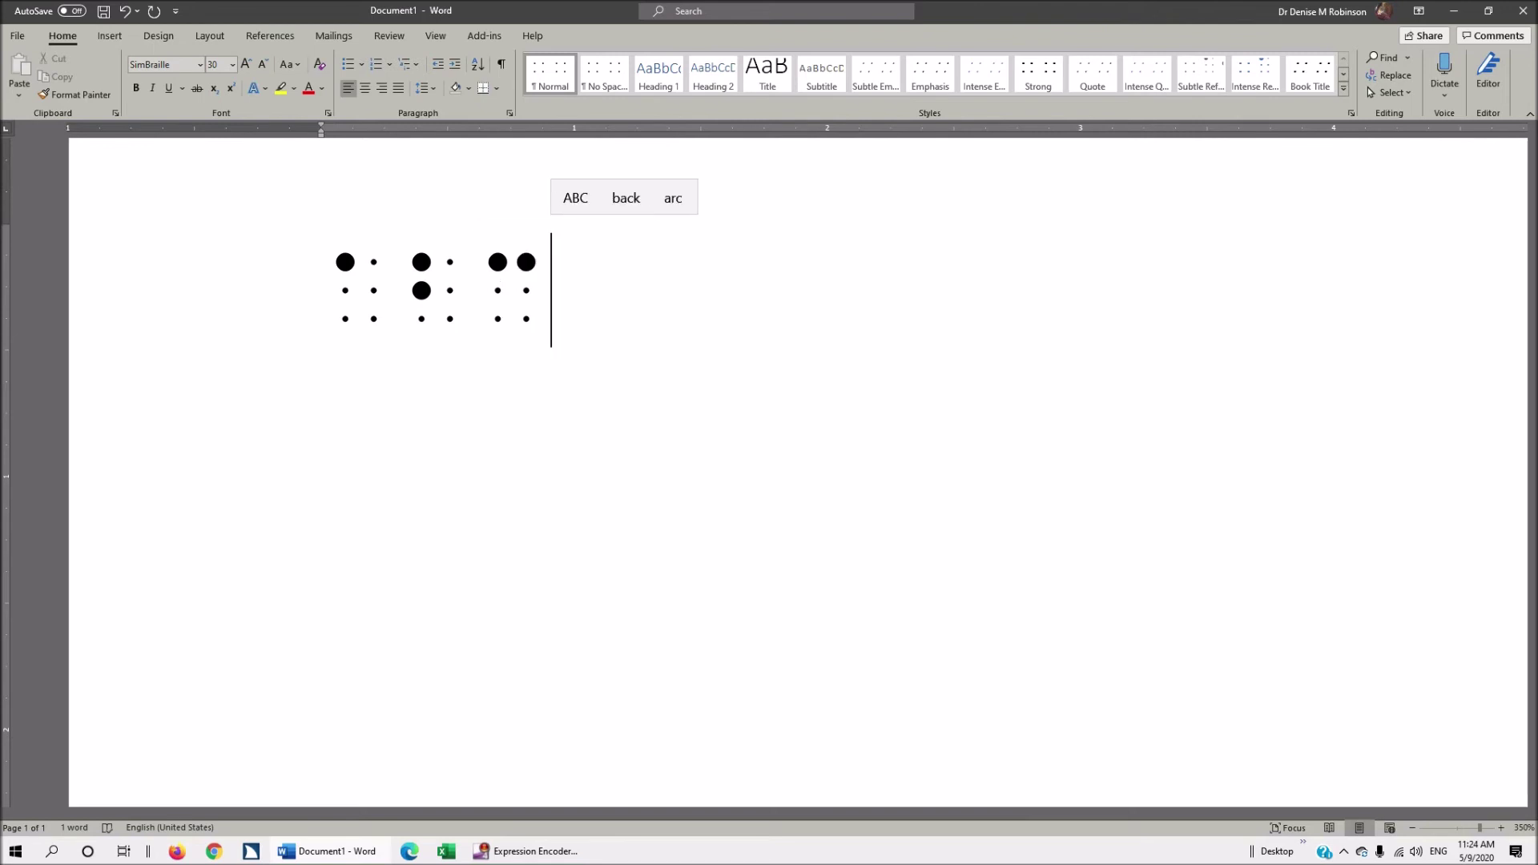
{"action": "key", "text": "Return"}
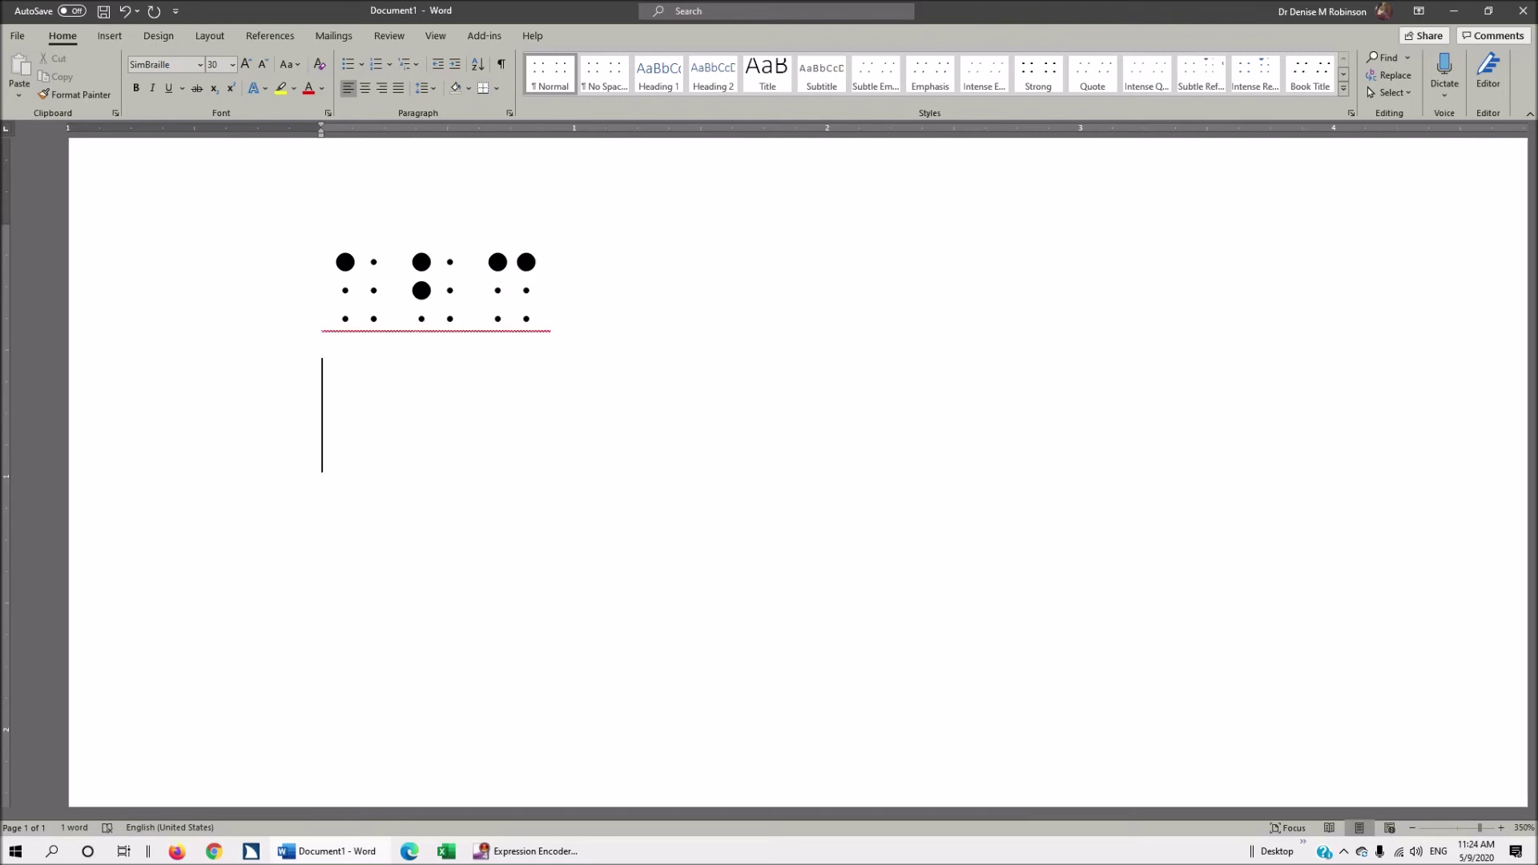
{"action": "type", "text": "apple"}
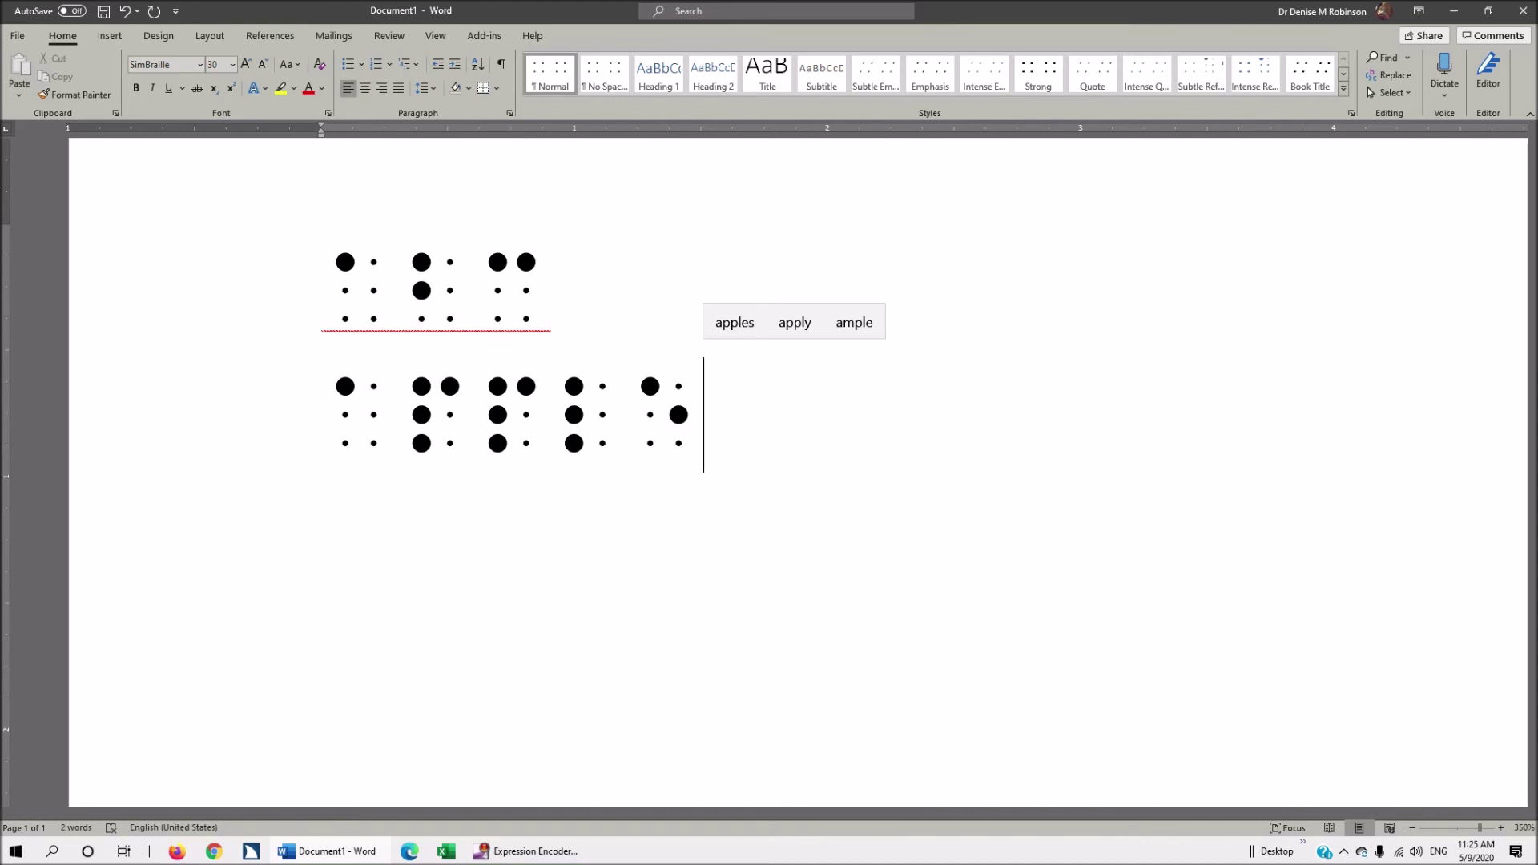
{"action": "key", "text": "super"}
Step: Turn Windows high contrast on from the 'high con' search, then return to Word
{"action": "type", "text": "high con"}
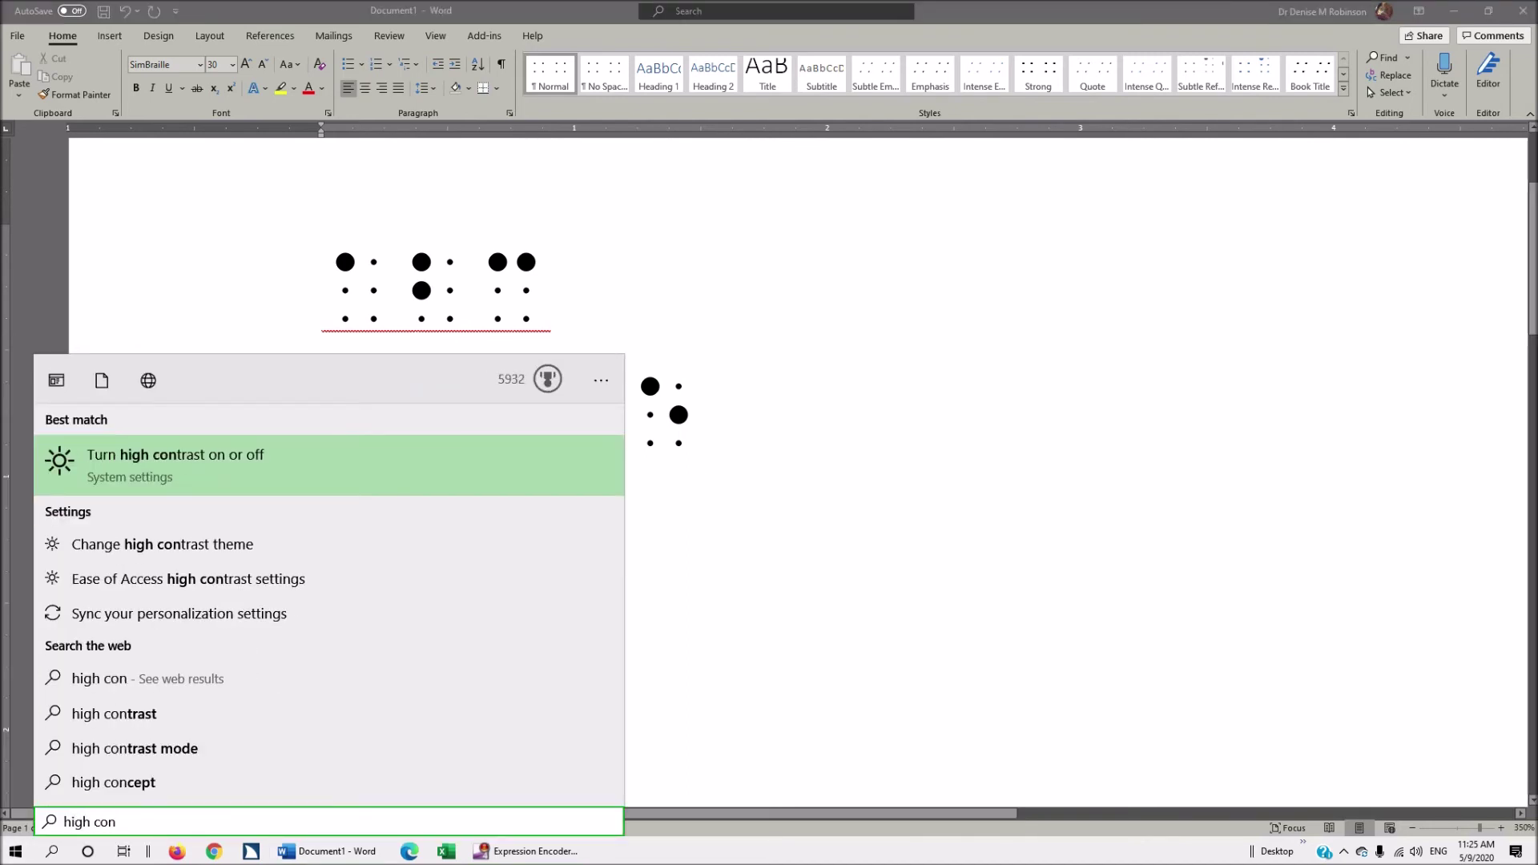
{"action": "key", "text": "Return"}
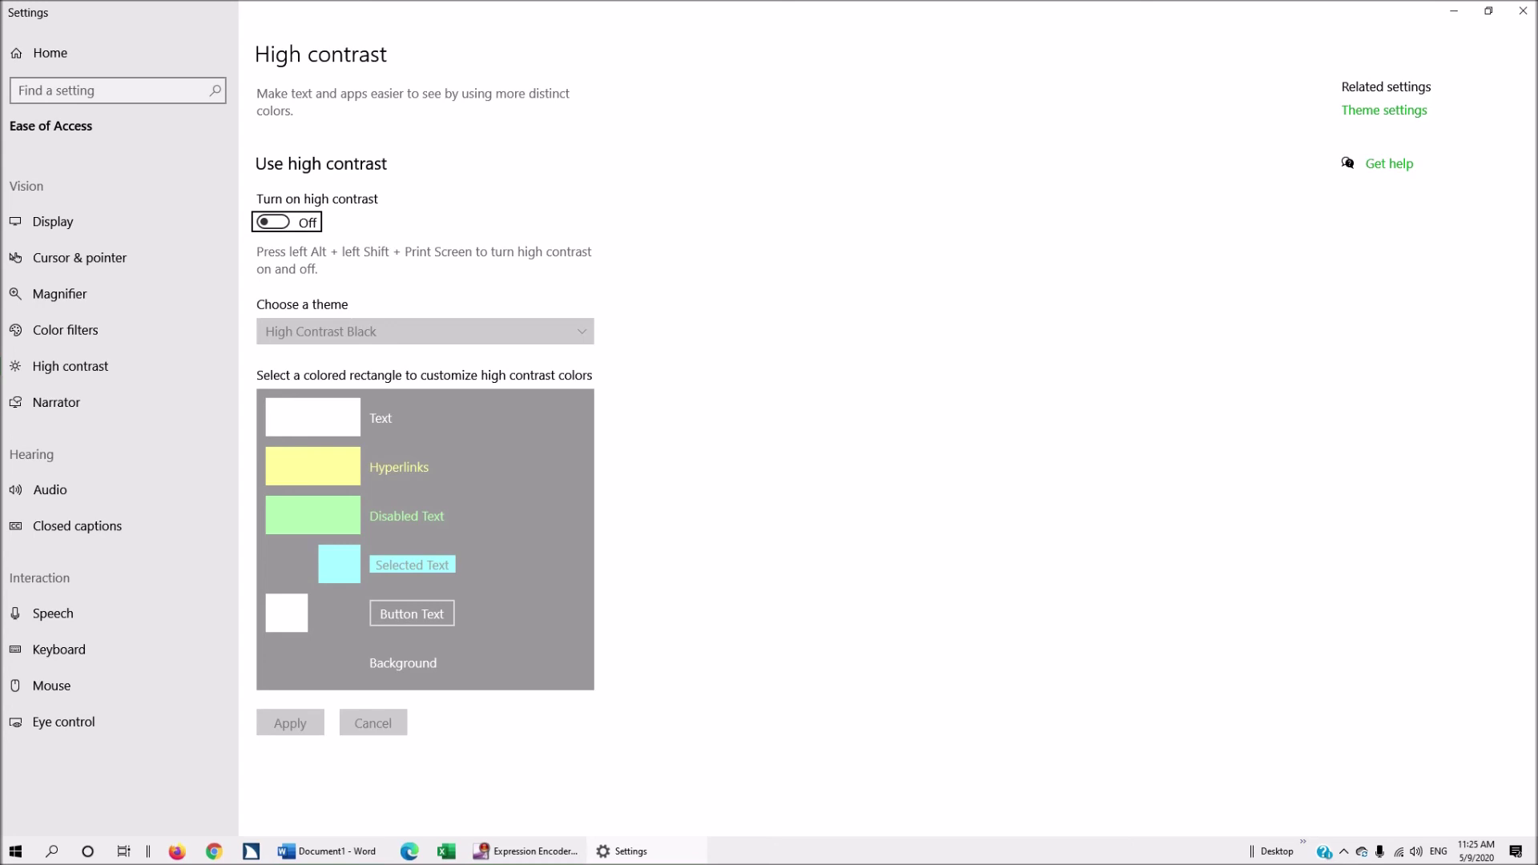
{"action": "key", "text": "space"}
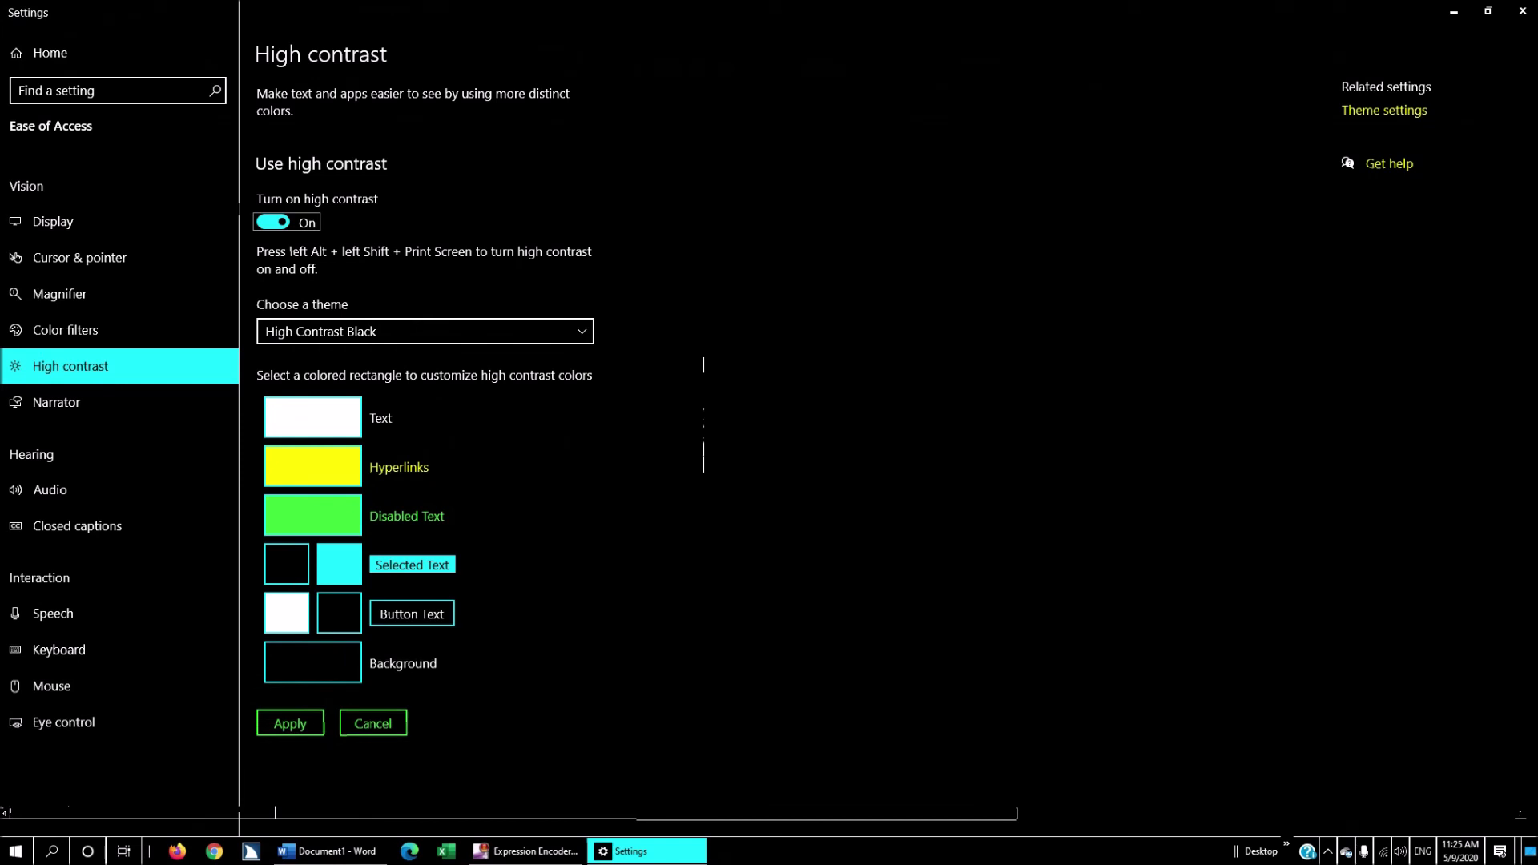
{"action": "key", "text": "alt+Tab"}
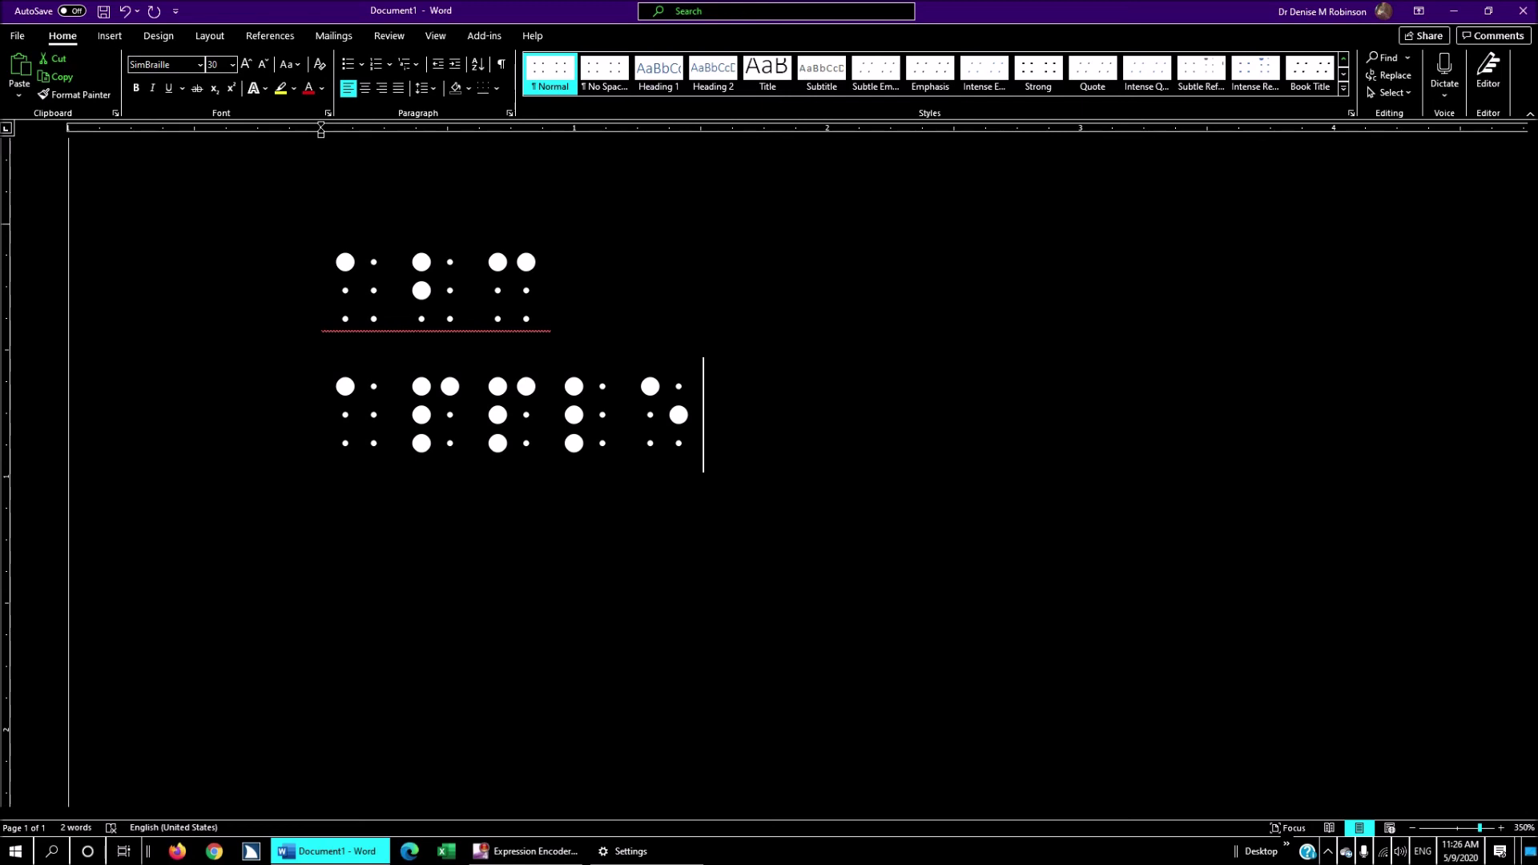
Step: Switch high contrast off with the Alt+Shift+Print Screen shortcut
{"action": "key", "text": "alt+shift+Print"}
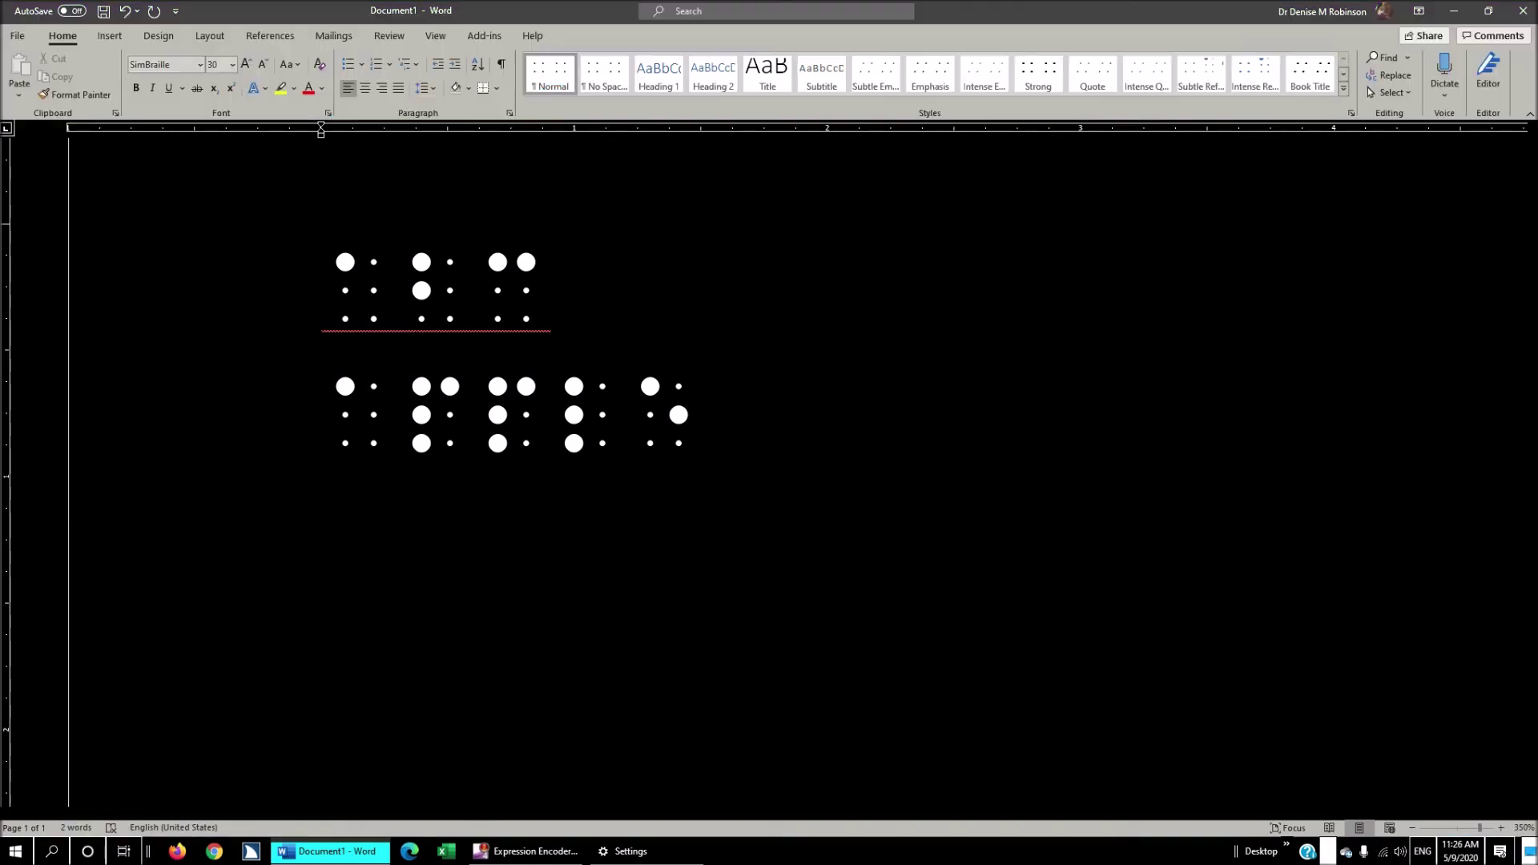